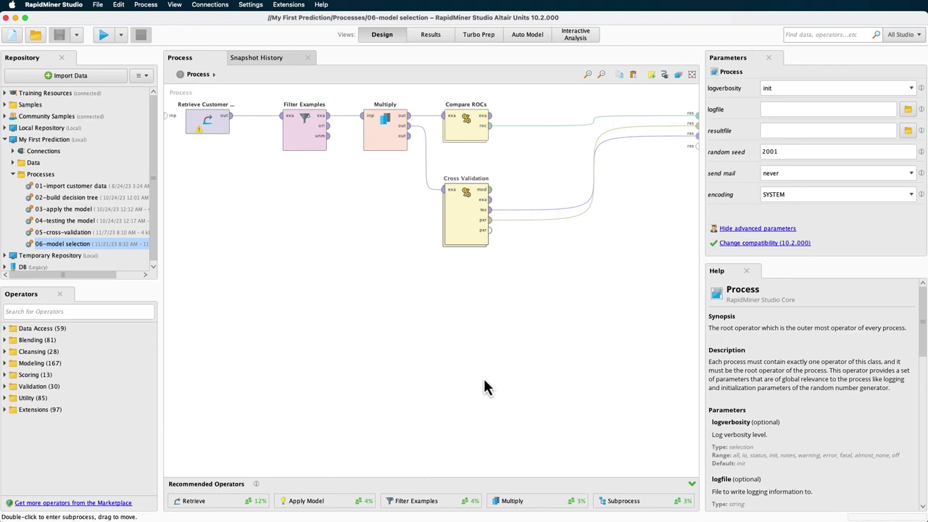
# - Inside Cross Validation, select the Decision Tree and list its available criterion options
pyautogui.doubleClick(464, 218)
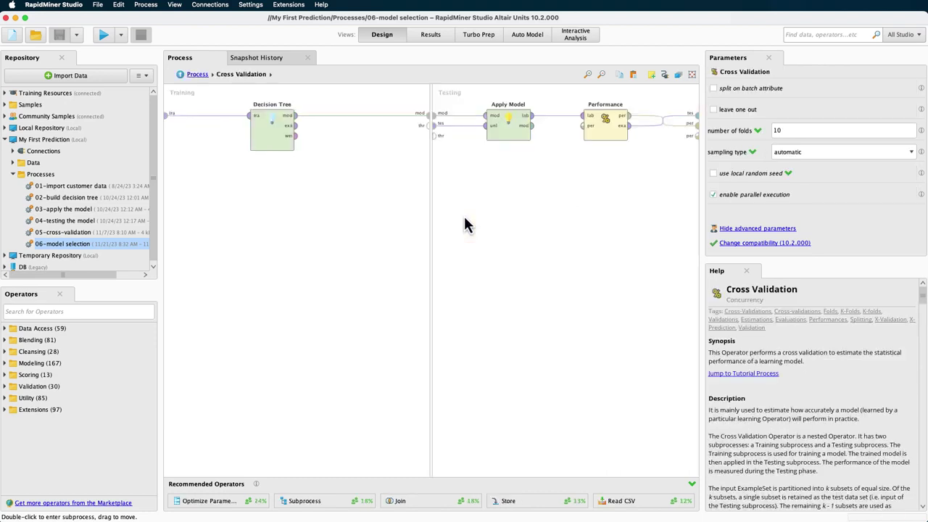
pyautogui.click(274, 131)
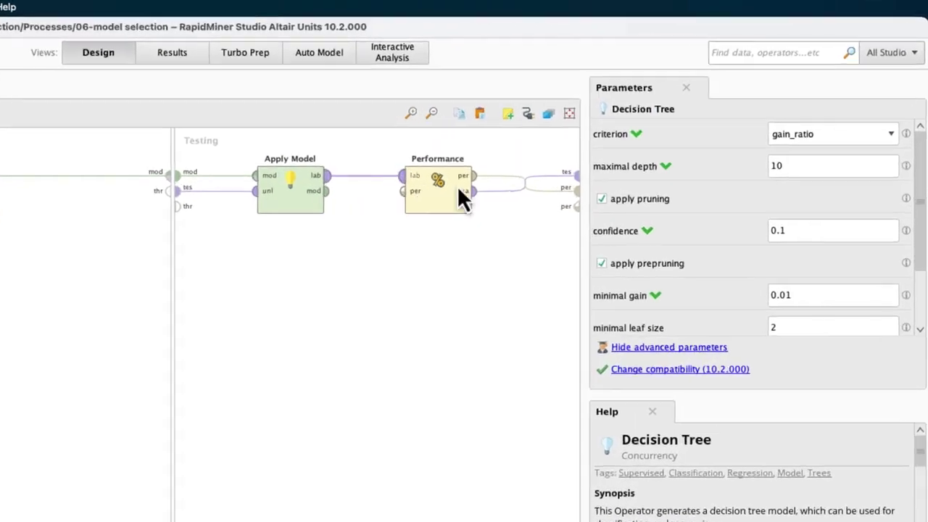
pyautogui.click(889, 148)
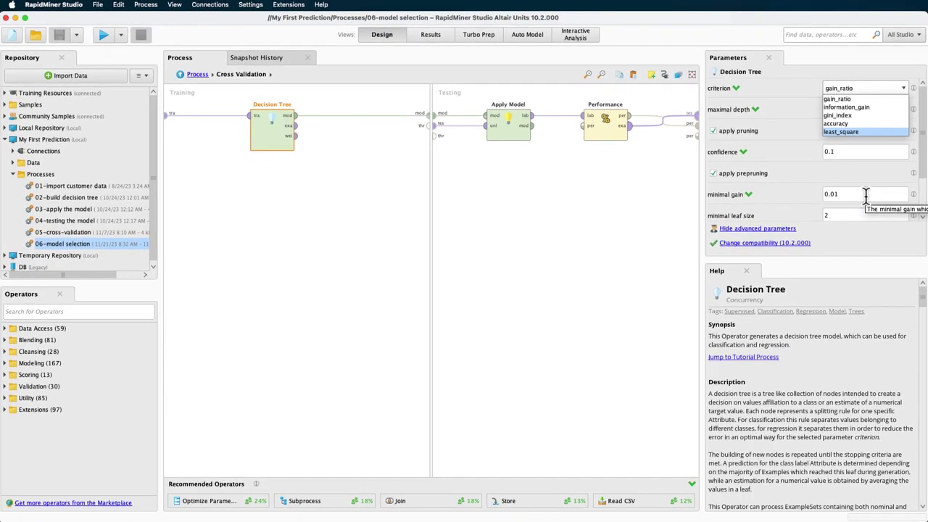
# - Back at the top-level process, add an Optimize Parameters (Grid) operator below Cross Validation
pyautogui.click(202, 77)
pyautogui.click(112, 312)
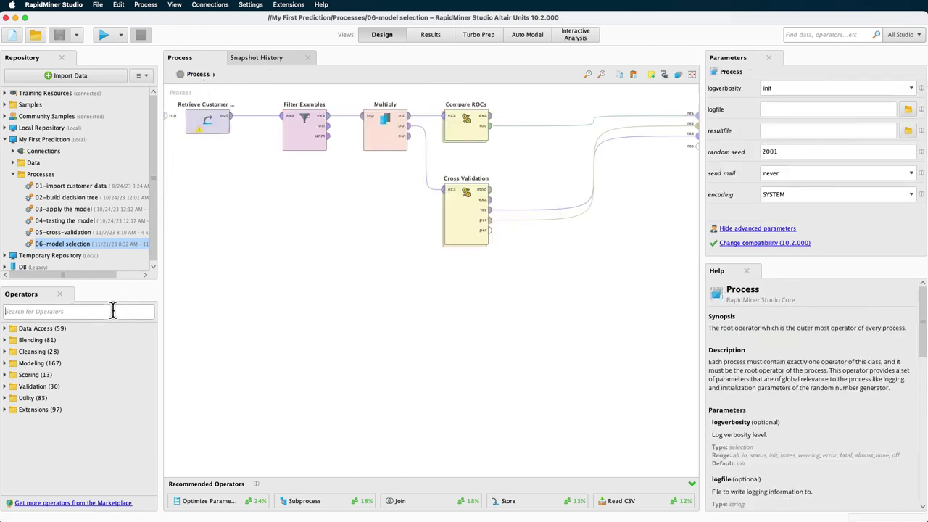
pyautogui.write('optimize')
pyautogui.moveTo(98, 363); pyautogui.dragTo(450, 295)
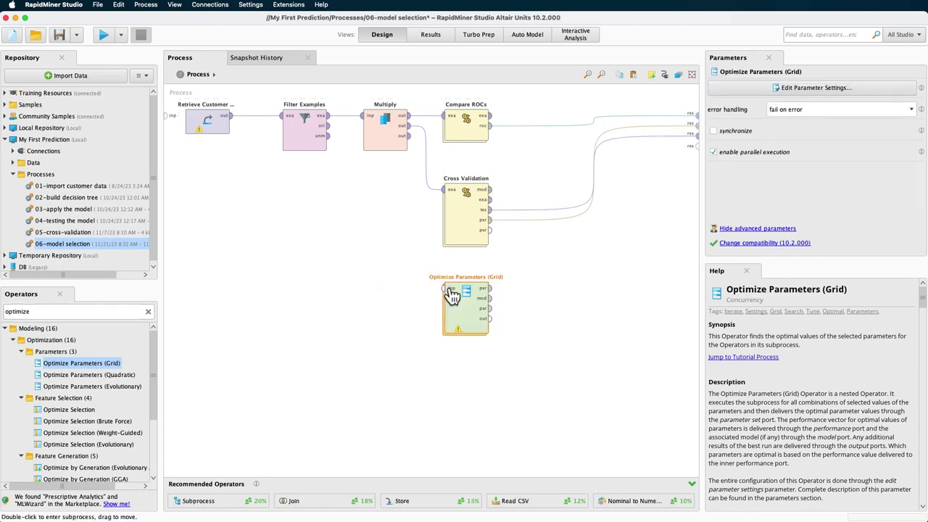
# - Store the process in the Processes folder as '07-parameter optimization' and select Multiply and Compare ROCs
pyautogui.rightClick(47, 177)
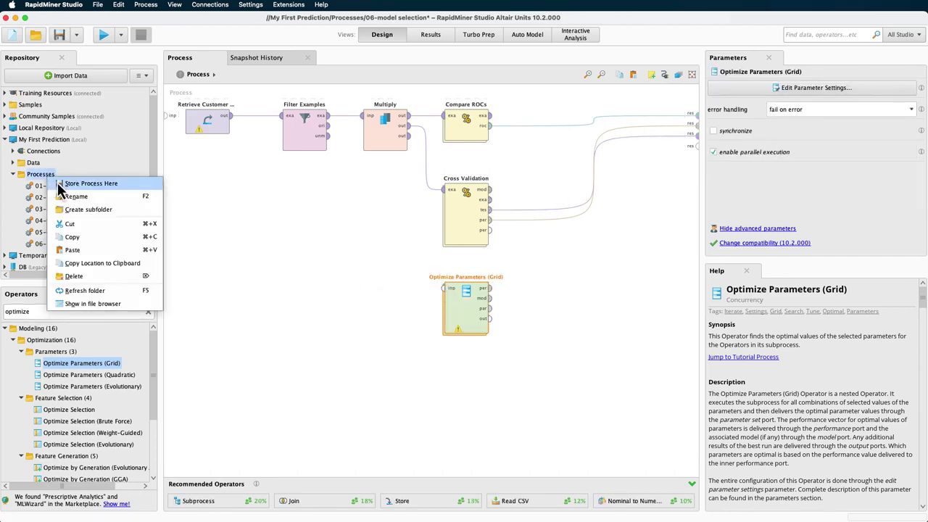
pyautogui.click(57, 182)
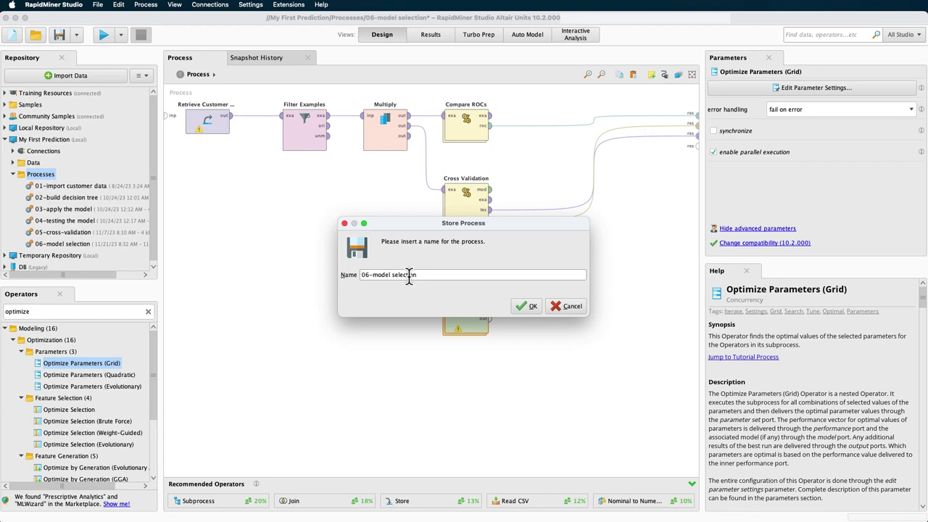
pyautogui.moveTo(409, 275); pyautogui.dragTo(357, 276)
pyautogui.write('07-parameter optimization')
pyautogui.click(529, 307)
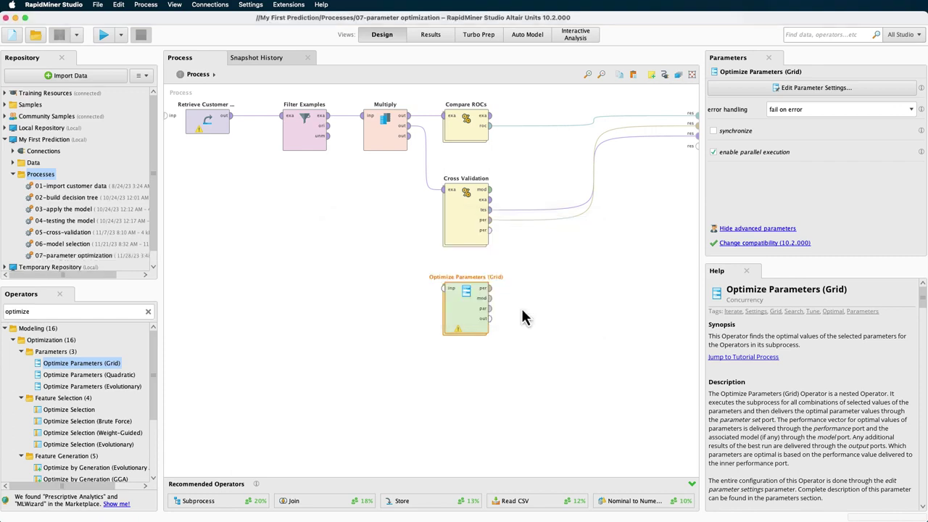
pyautogui.click(484, 268)
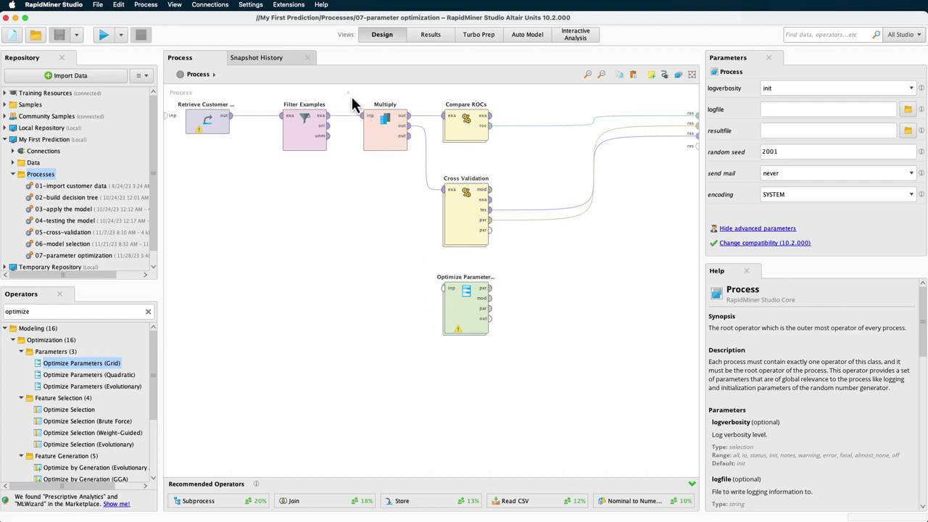
pyautogui.moveTo(347, 93); pyautogui.dragTo(503, 160)
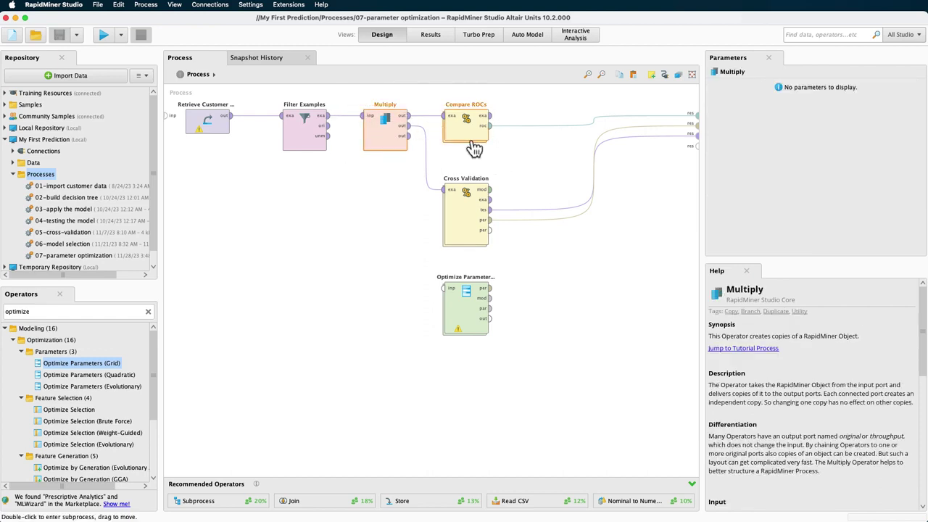
# - Disable Multiply and Compare ROCs, moving them lower left and Optimize Parameters above
pyautogui.rightClick(472, 139)
pyautogui.click(489, 145)
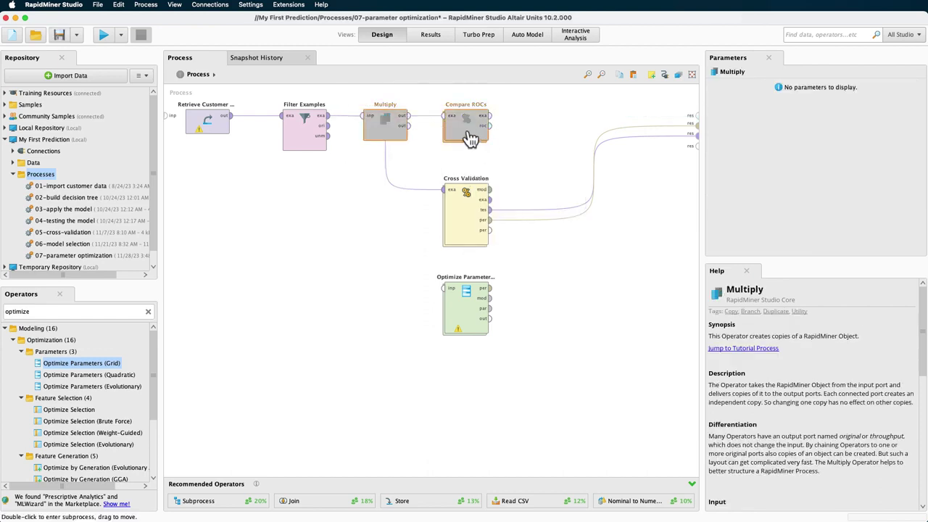
pyautogui.moveTo(470, 138); pyautogui.dragTo(289, 313)
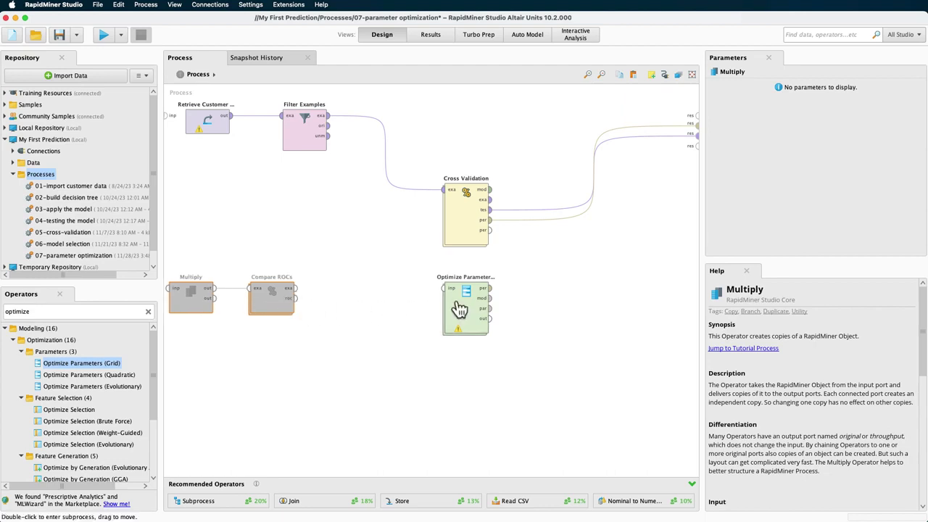
pyautogui.moveTo(460, 311); pyautogui.dragTo(475, 127)
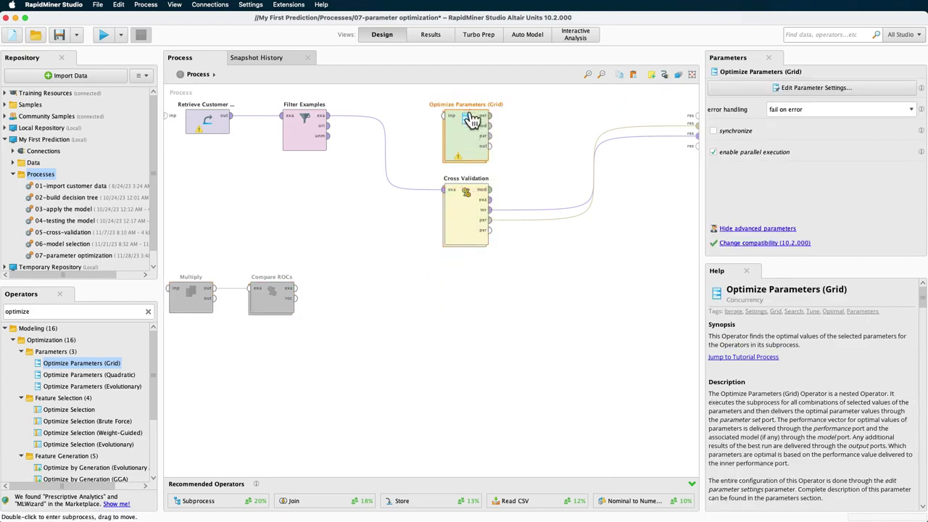
# - Cut Cross Validation and wire Filter Examples through Optimize Parameters (Grid) to the results
pyautogui.rightClick(461, 207)
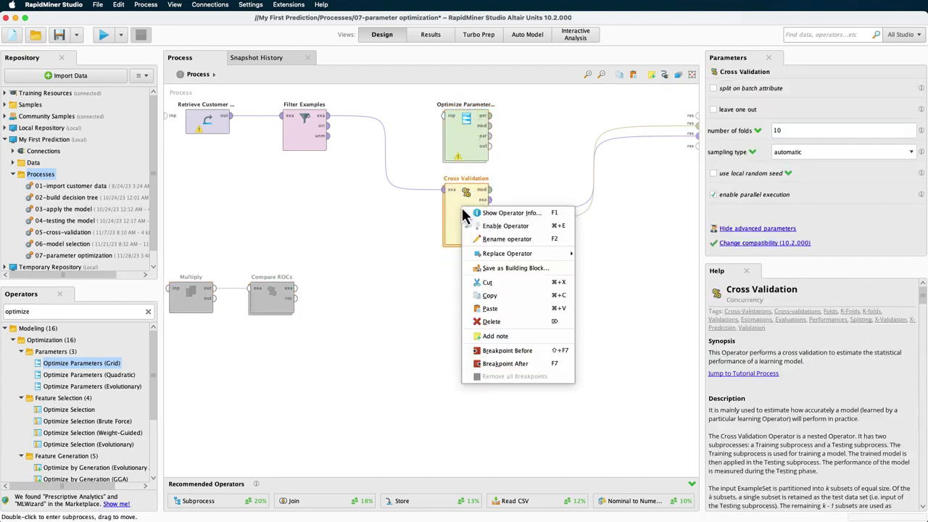
pyautogui.click(487, 282)
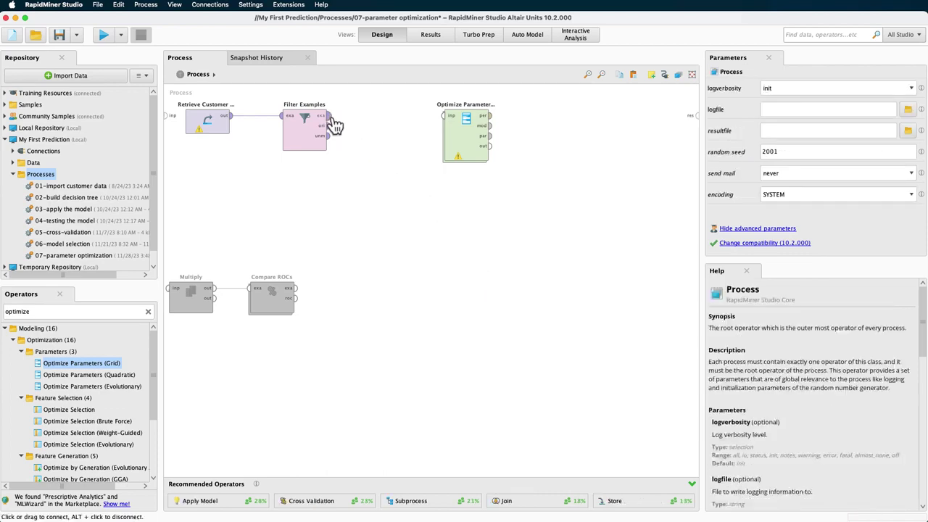
pyautogui.moveTo(328, 115); pyautogui.dragTo(694, 126)
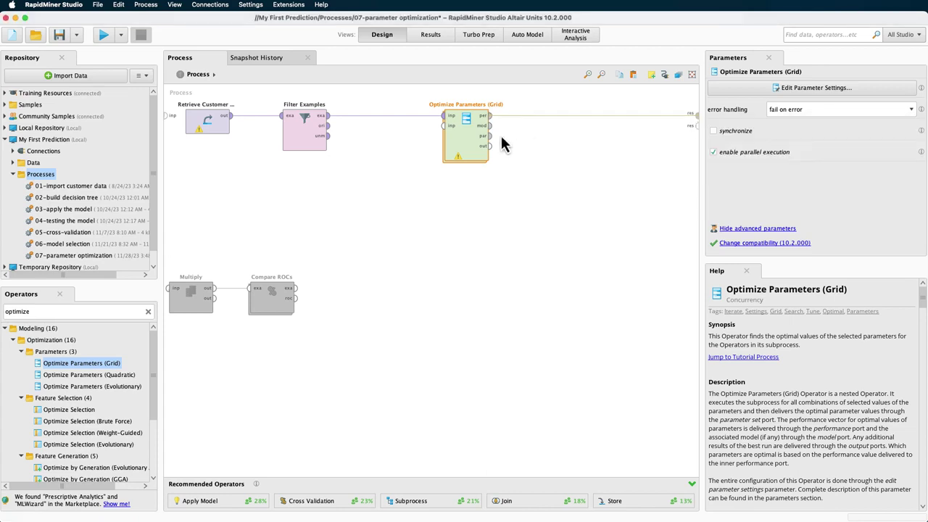
pyautogui.moveTo(490, 136); pyautogui.dragTo(694, 128)
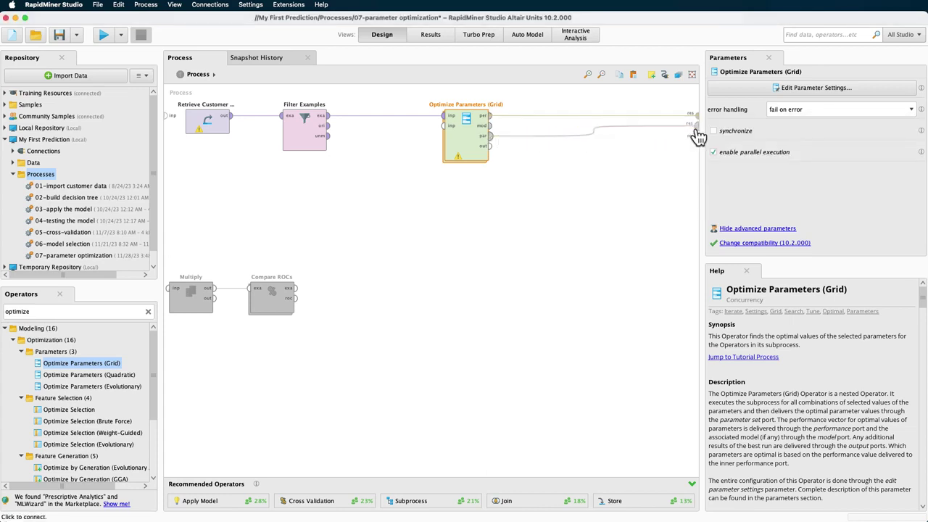
# - Paste Cross Validation inside the optimizer, wiring its input data and performance to the output
pyautogui.doubleClick(477, 147)
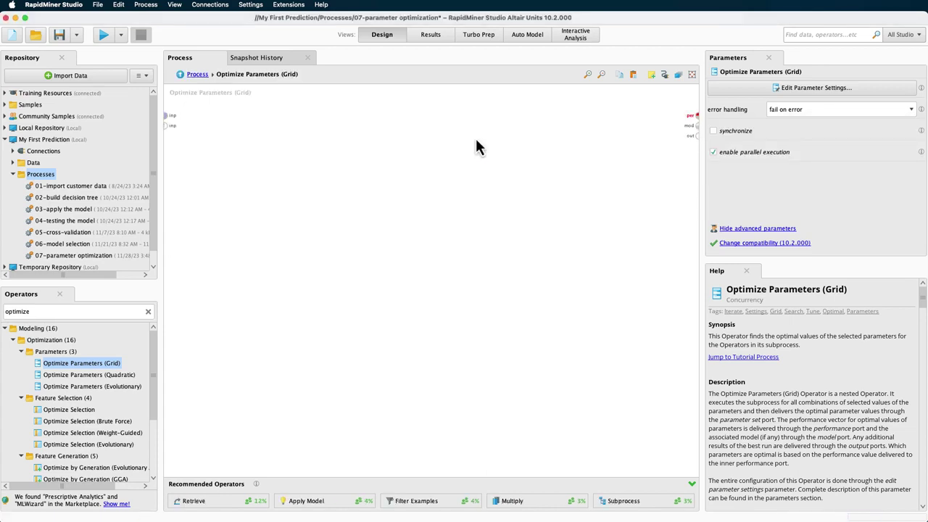
pyautogui.rightClick(390, 138)
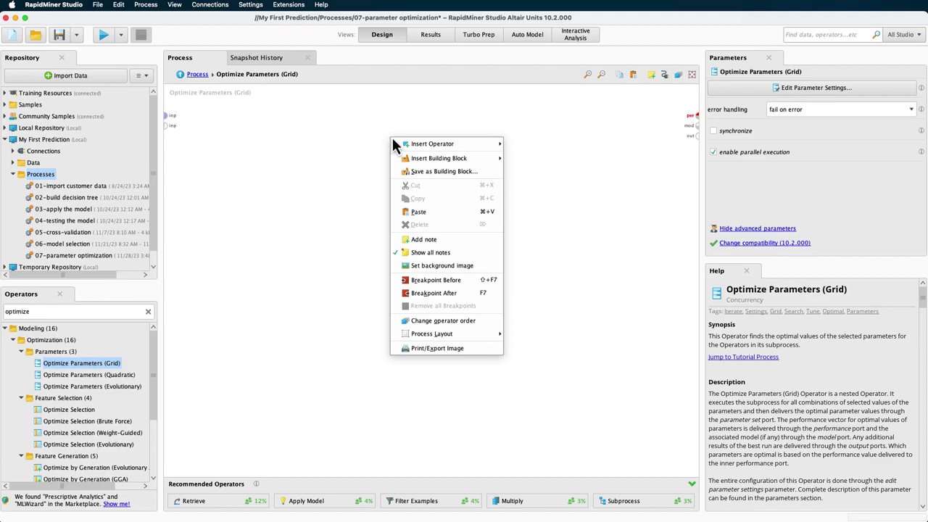
pyautogui.click(432, 213)
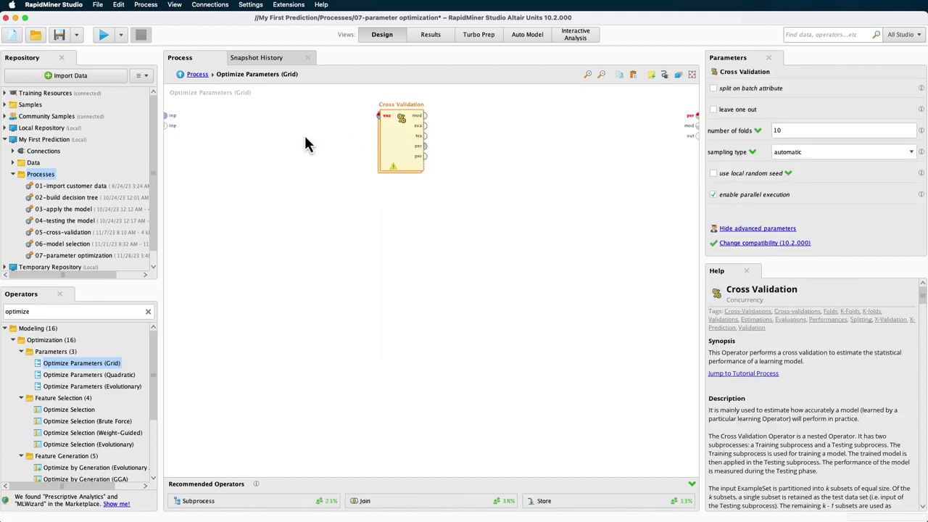
pyautogui.click(166, 115)
pyautogui.click(378, 115)
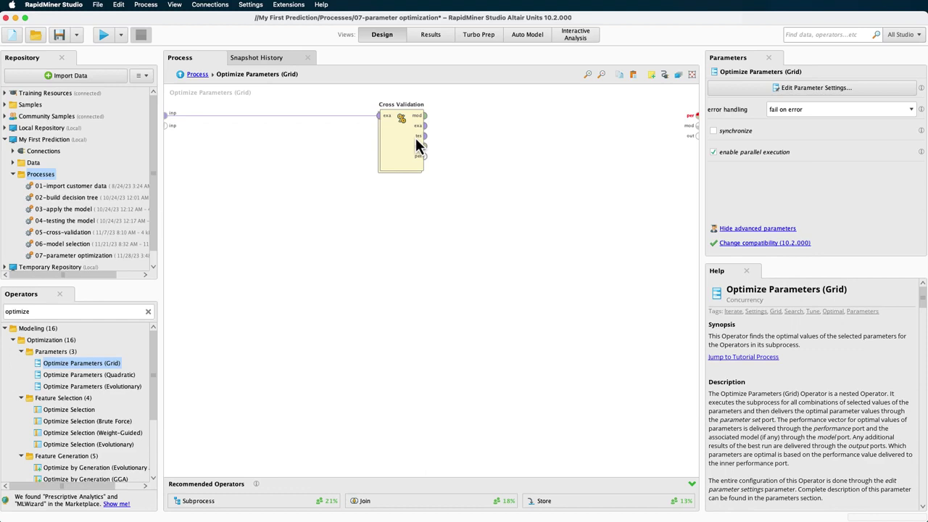
pyautogui.click(424, 146)
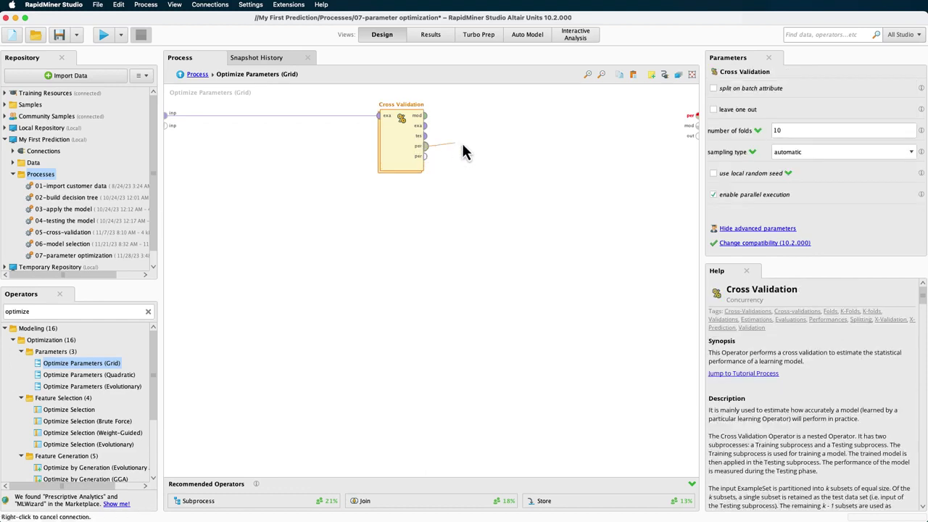
pyautogui.click(695, 116)
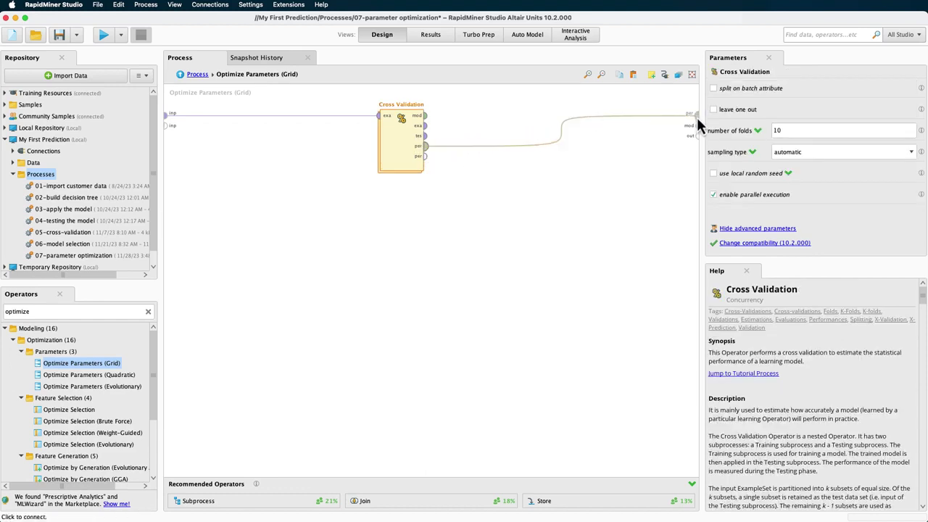
pyautogui.click(486, 134)
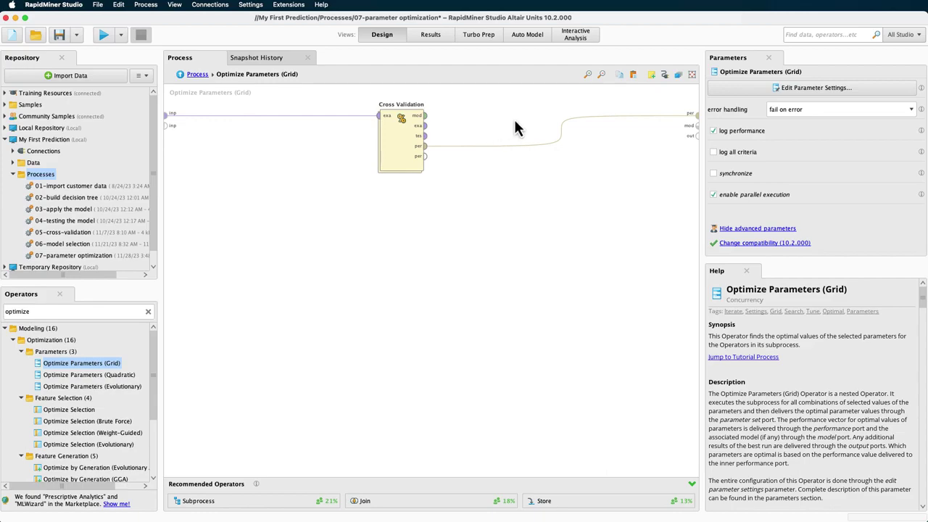
# - Add Decision Tree criterion to the grid with gain_ratio, information_gain, gini_index and accuracy, excluding least_square
pyautogui.click(785, 90)
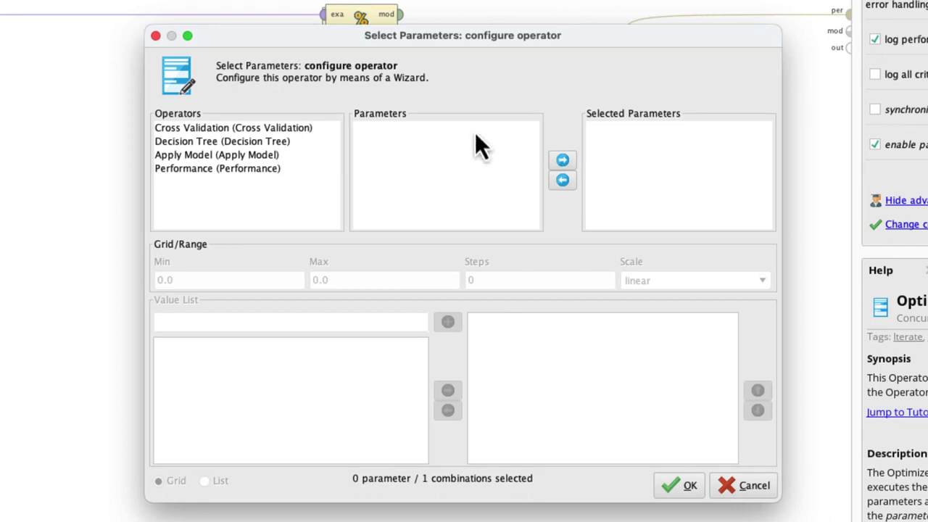
pyautogui.click(276, 147)
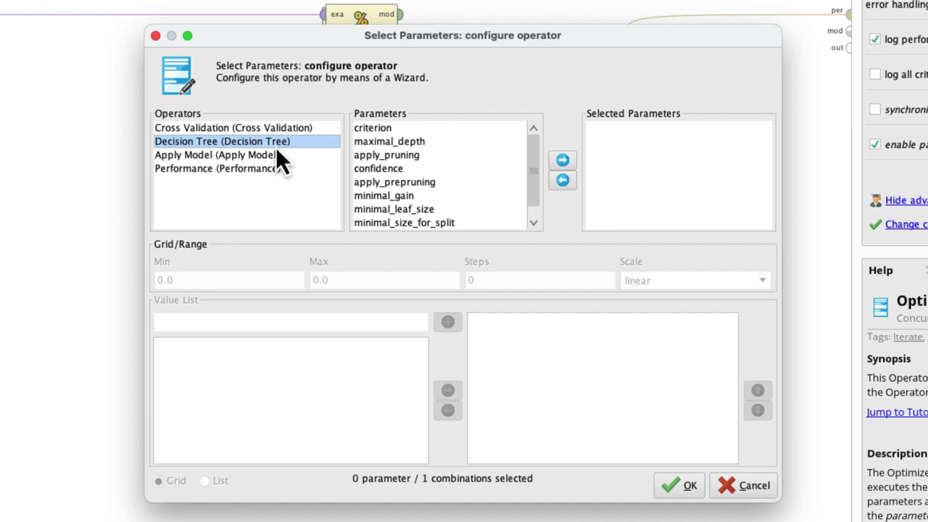
pyautogui.click(369, 129)
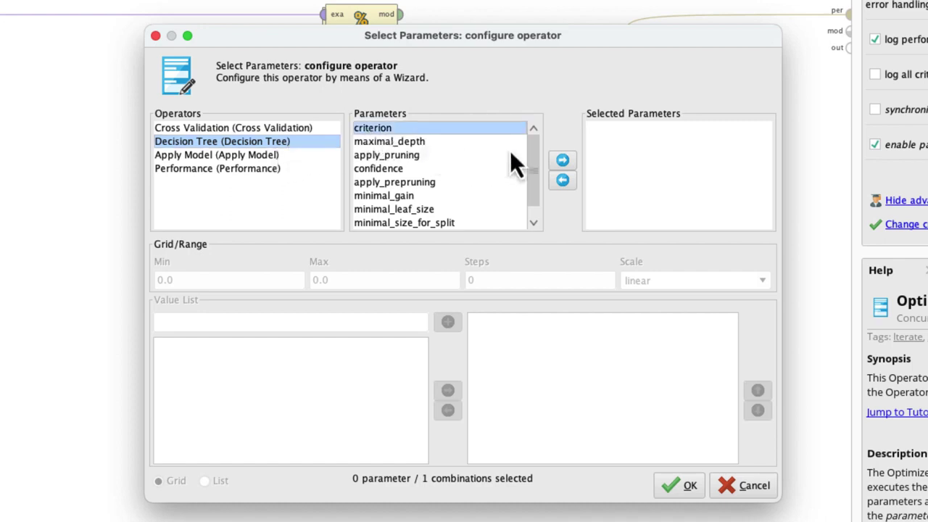
pyautogui.click(563, 161)
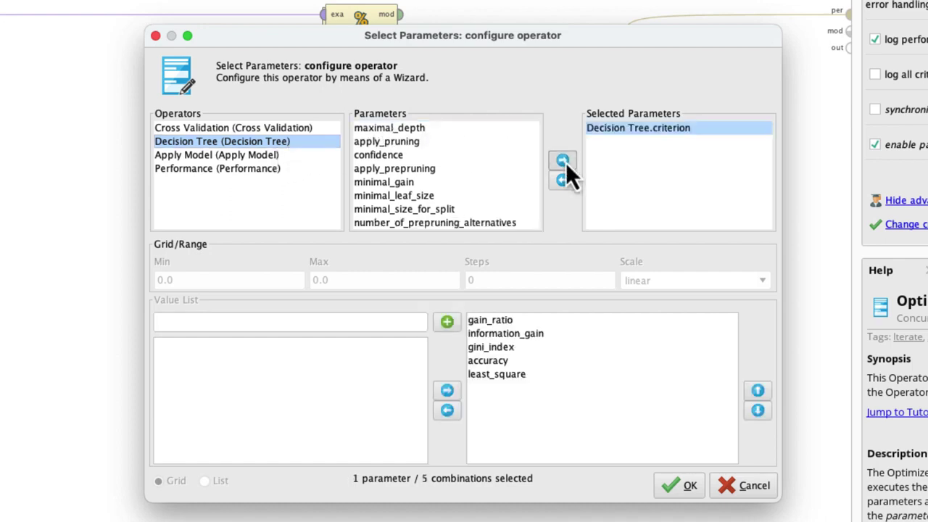
pyautogui.click(524, 376)
pyautogui.click(452, 413)
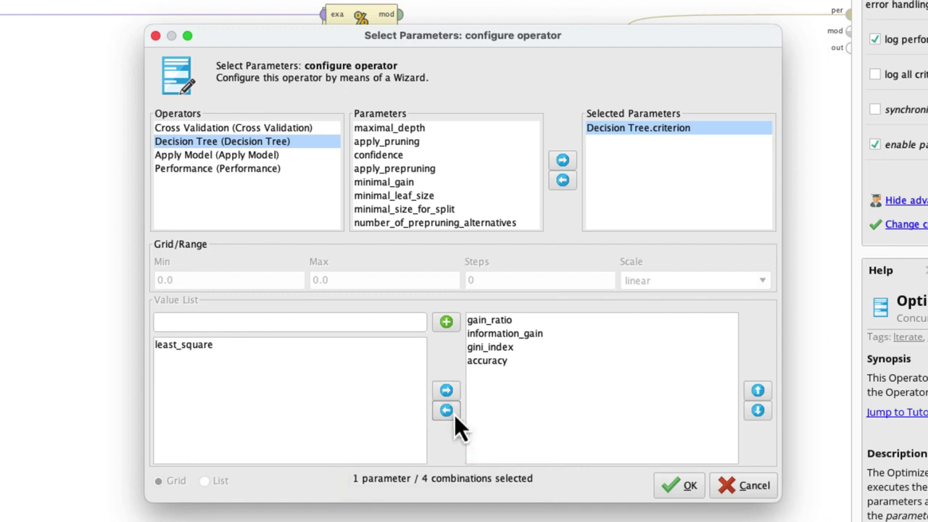
pyautogui.click(404, 186)
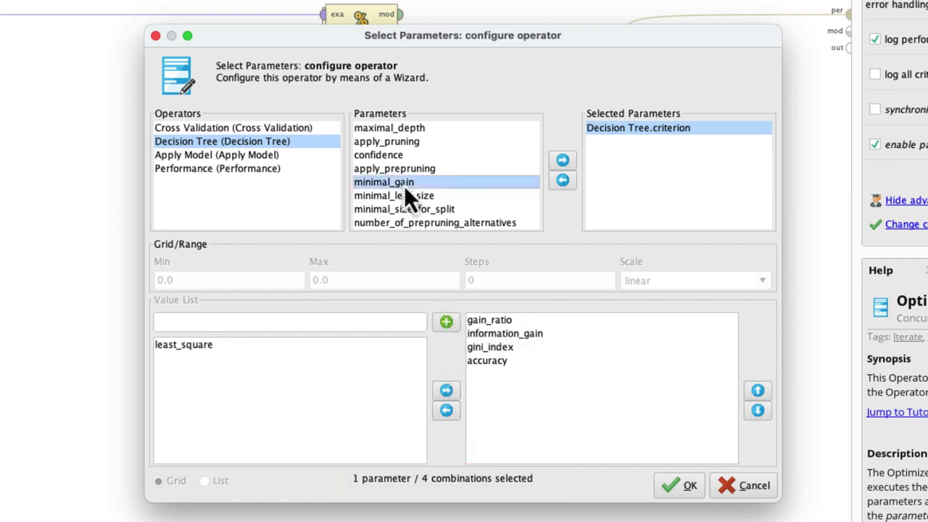
# - Add Decision Tree minimal_gain to the grid, min 0.01, max 1, 100 steps, and confirm
pyautogui.click(560, 166)
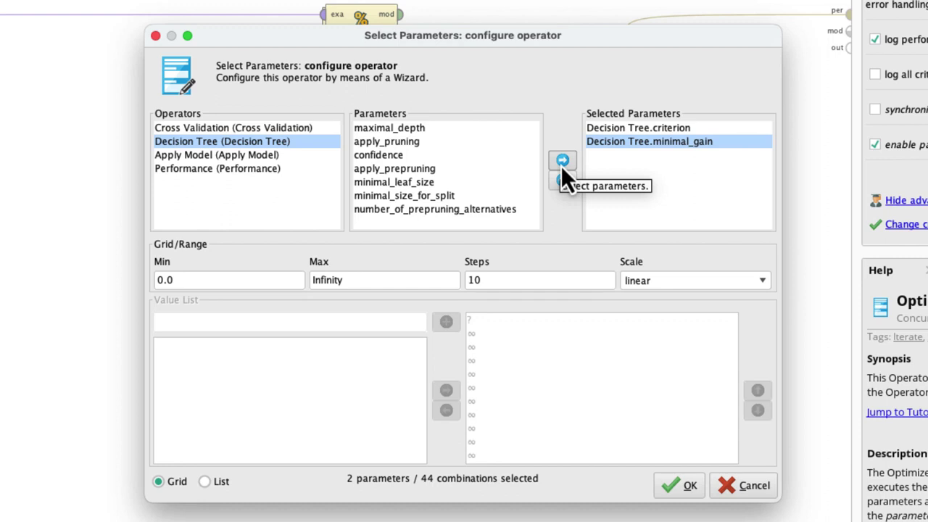
pyautogui.click(279, 280)
pyautogui.write('1')
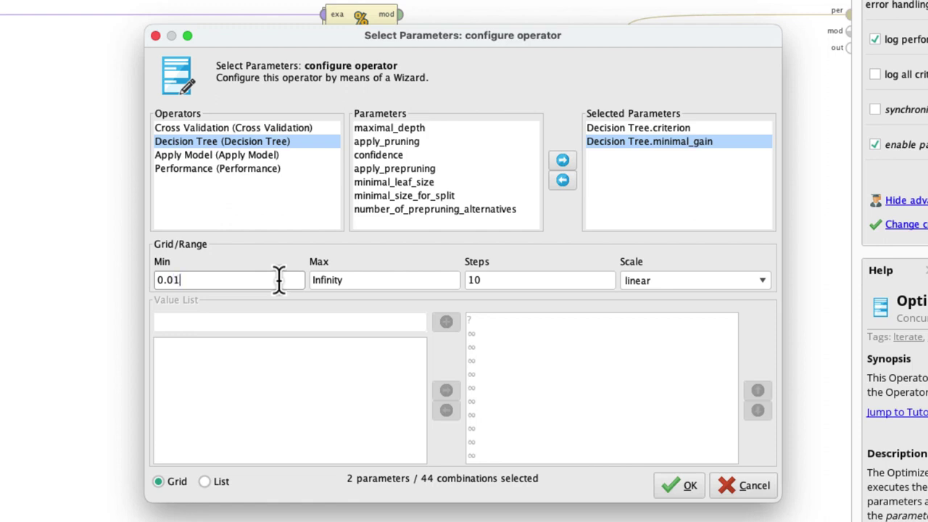
pyautogui.moveTo(374, 278); pyautogui.dragTo(317, 282)
pyautogui.write('1')
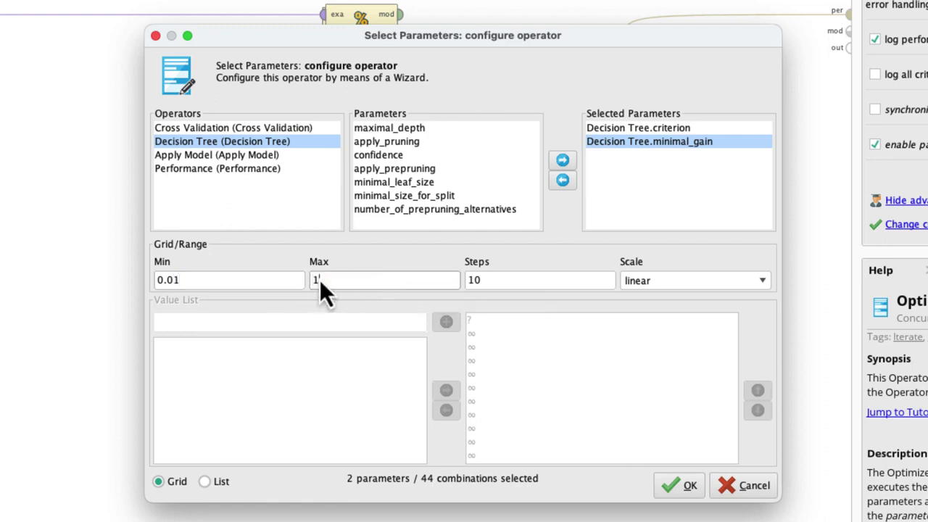
pyautogui.click(489, 279)
pyautogui.write('0')
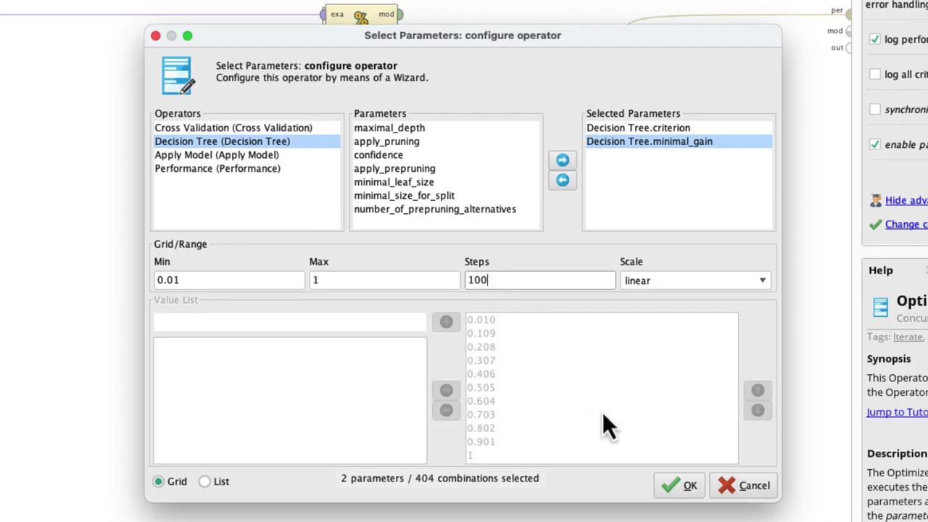
pyautogui.click(672, 490)
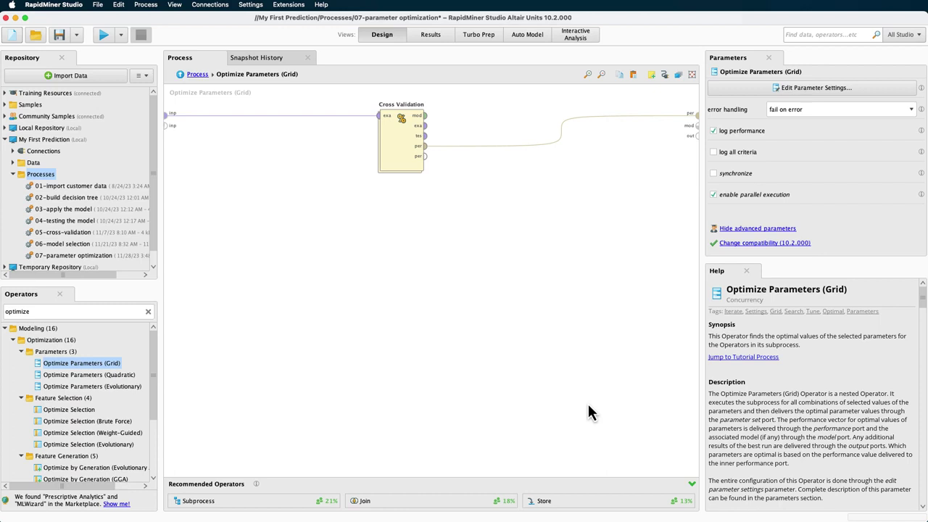
# - Insert a Log operator on the Cross Validation performance connection inside the optimizer
pyautogui.click(148, 311)
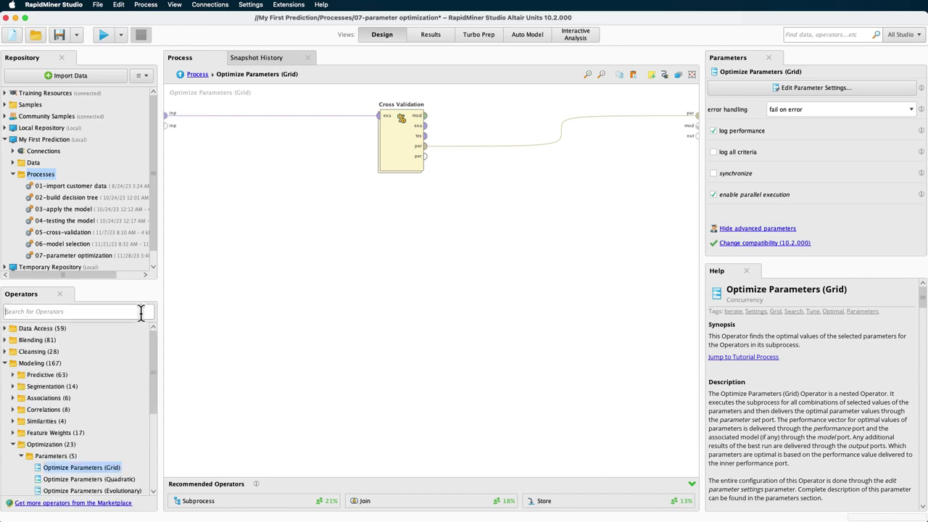
pyautogui.write('log')
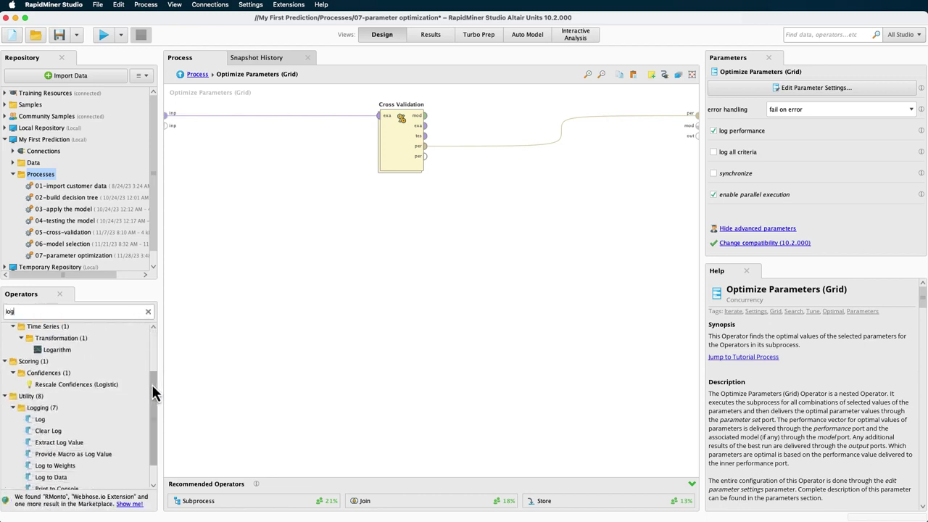
pyautogui.scroll(-1, 154, 392)
pyautogui.moveTo(39, 406); pyautogui.dragTo(531, 148)
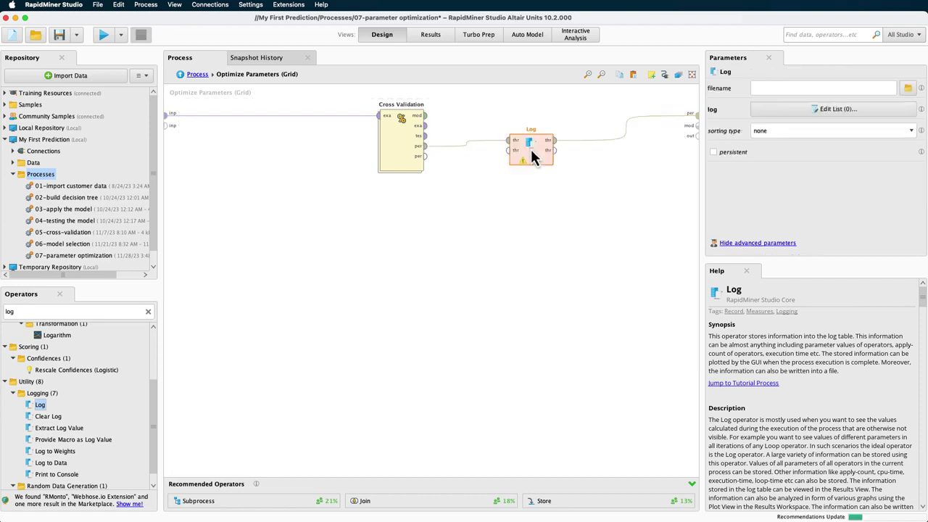
pyautogui.click(532, 200)
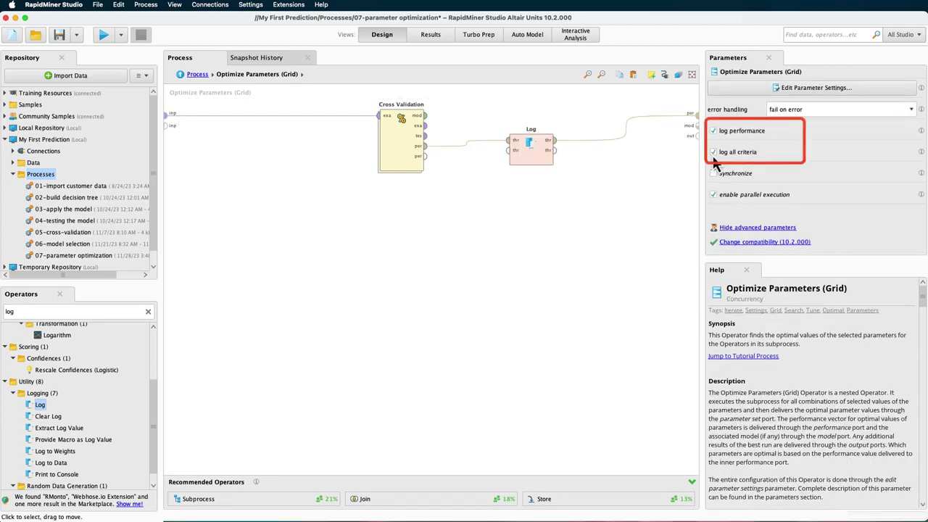
pyautogui.click(532, 157)
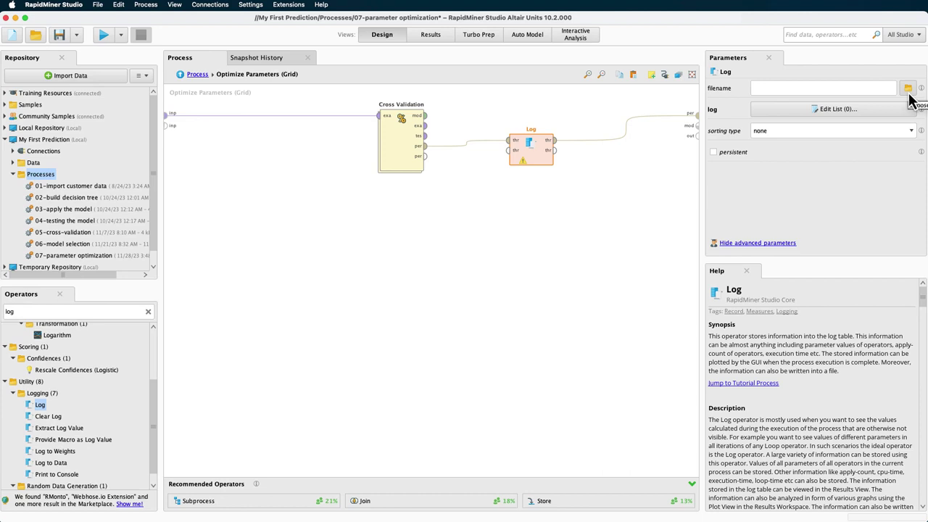
# - Add a log column 'Gain' recording the Decision Tree's minimal_gain parameter
pyautogui.click(866, 113)
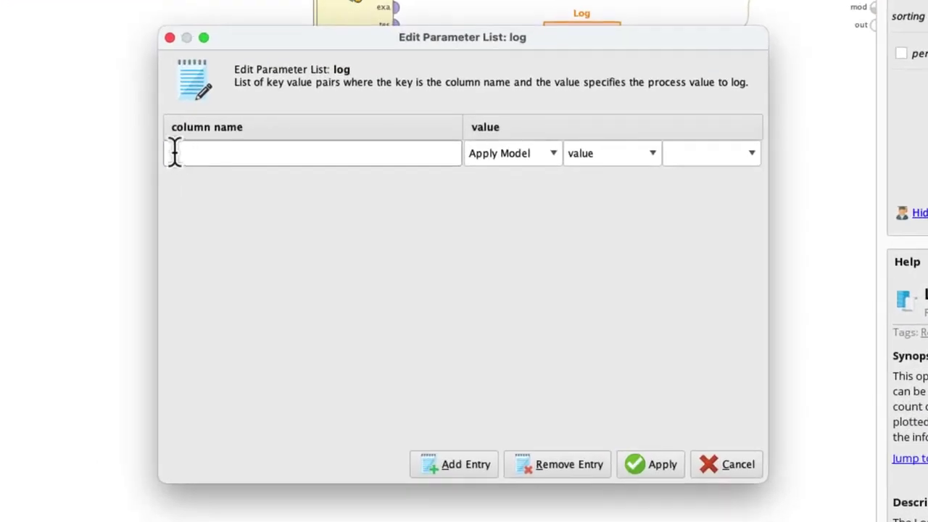
pyautogui.write('Gain')
pyautogui.click(553, 154)
pyautogui.click(553, 215)
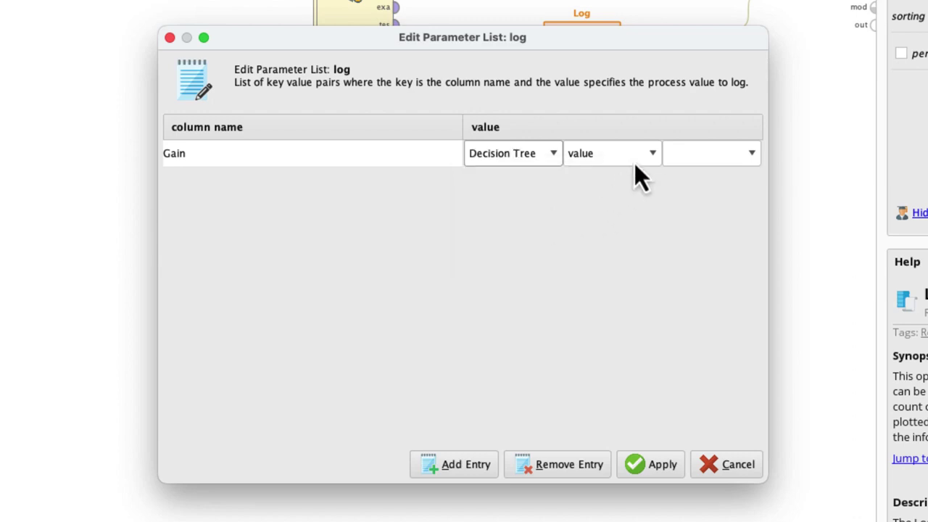
pyautogui.click(652, 154)
pyautogui.click(652, 186)
pyautogui.click(751, 153)
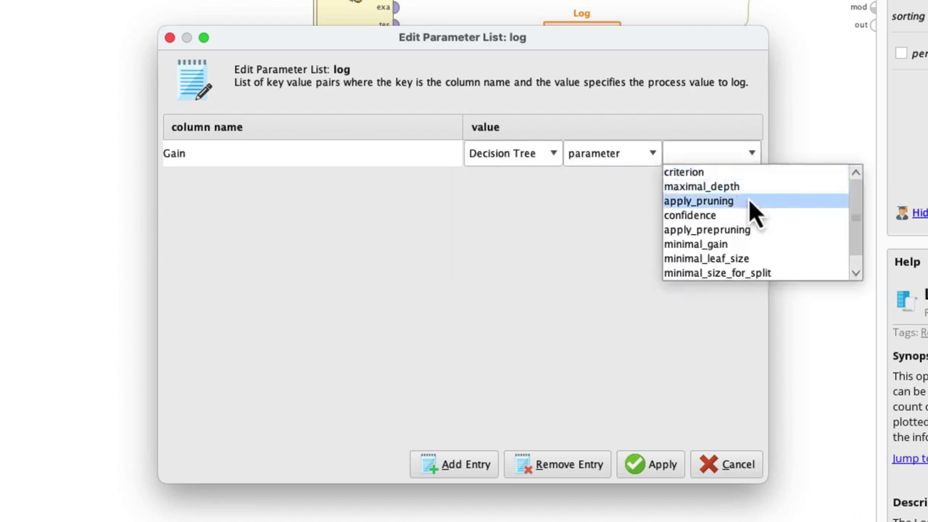
pyautogui.click(736, 245)
# - Add three more log rows and set 'Criterion' to log the Decision Tree's criterion parameter
pyautogui.click(468, 470)
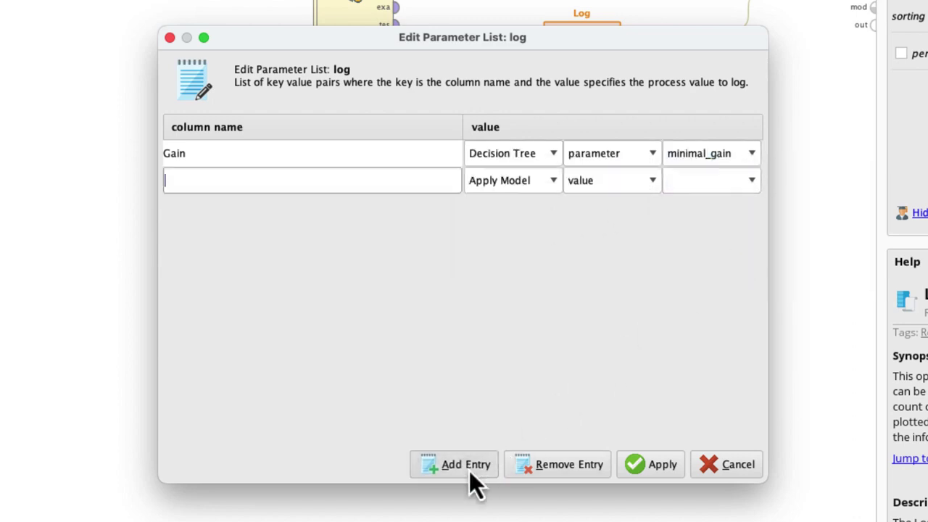
pyautogui.click(469, 470)
pyautogui.click(469, 470)
pyautogui.click(203, 179)
pyautogui.write('C')
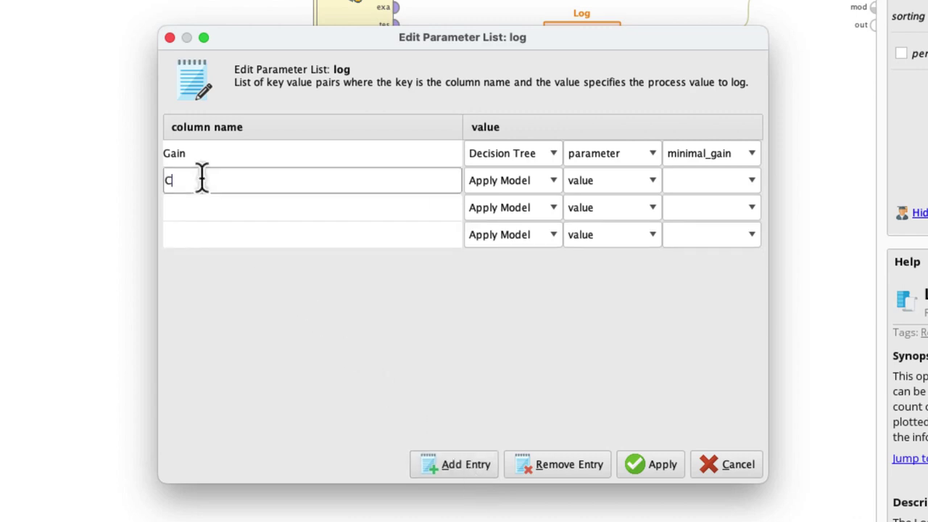
pyautogui.write('riterion')
pyautogui.click(551, 182)
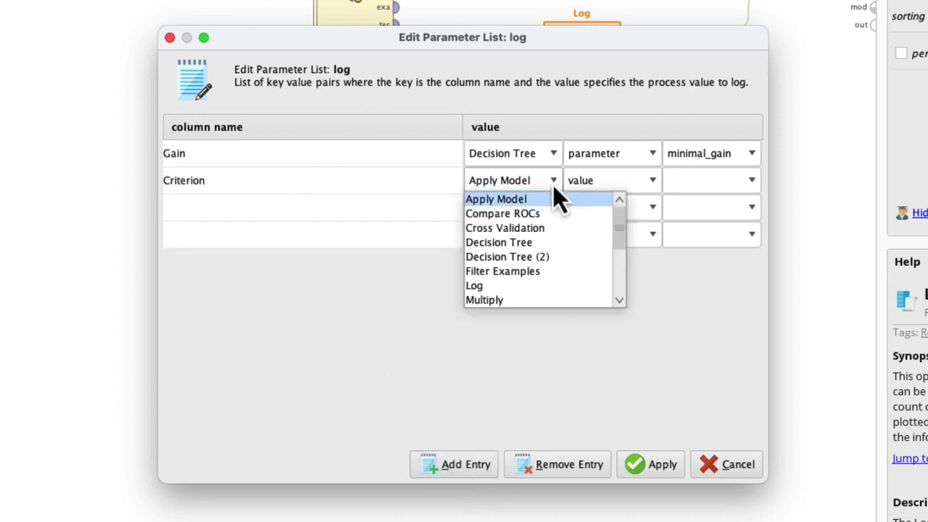
pyautogui.click(551, 241)
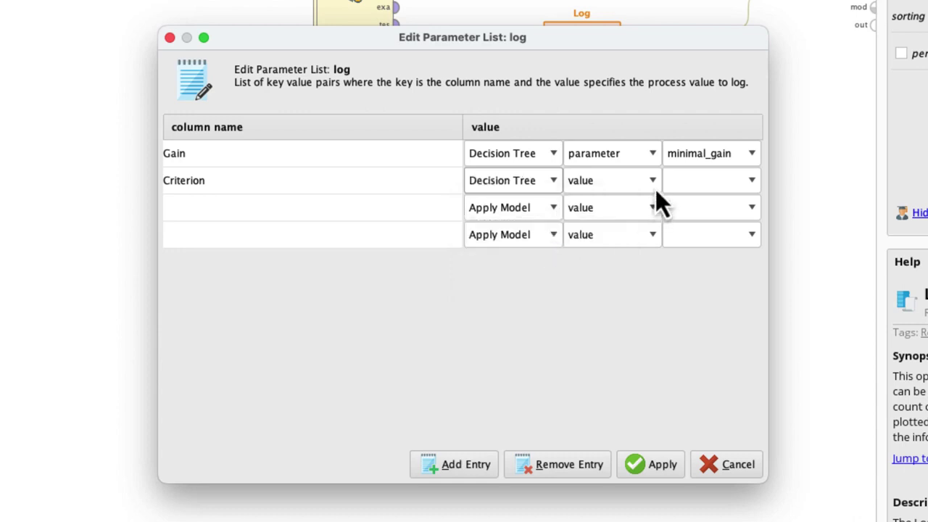
pyautogui.click(654, 181)
pyautogui.click(652, 213)
pyautogui.click(750, 181)
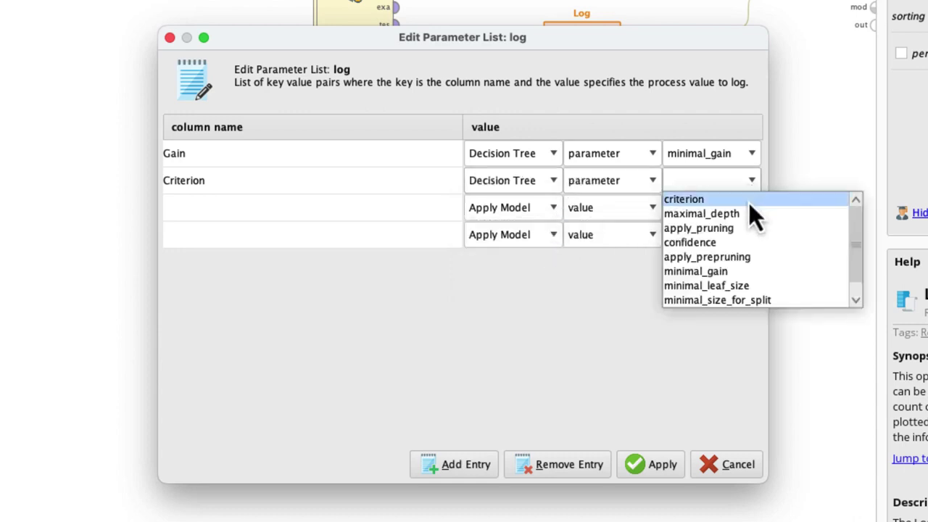
pyautogui.click(749, 202)
# - Name the third log column 'Iteration', logging Cross Validation's applycount value
pyautogui.click(423, 210)
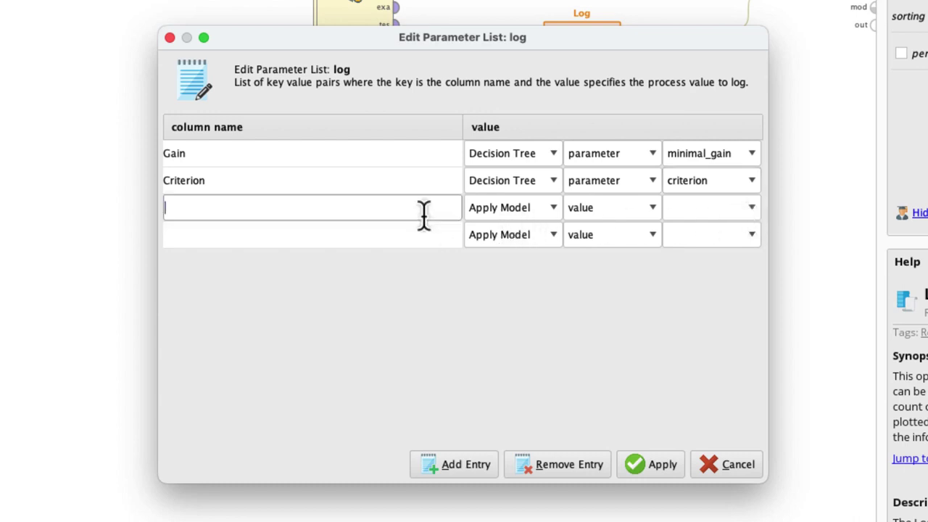
pyautogui.write('Iteration')
pyautogui.click(551, 213)
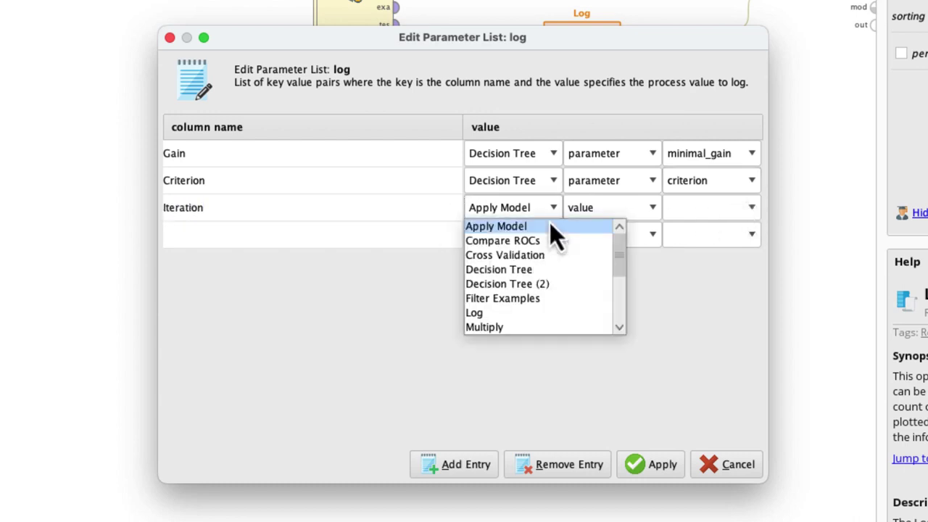
pyautogui.click(550, 257)
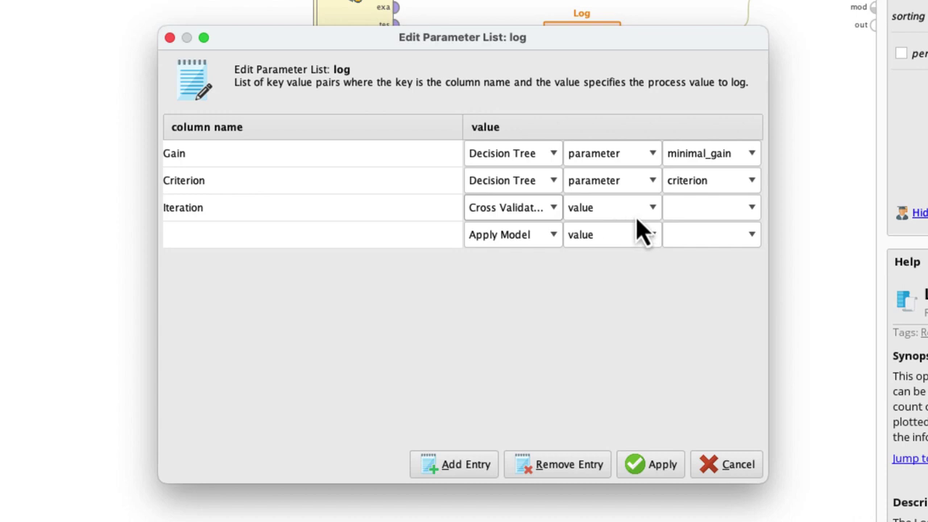
pyautogui.click(751, 210)
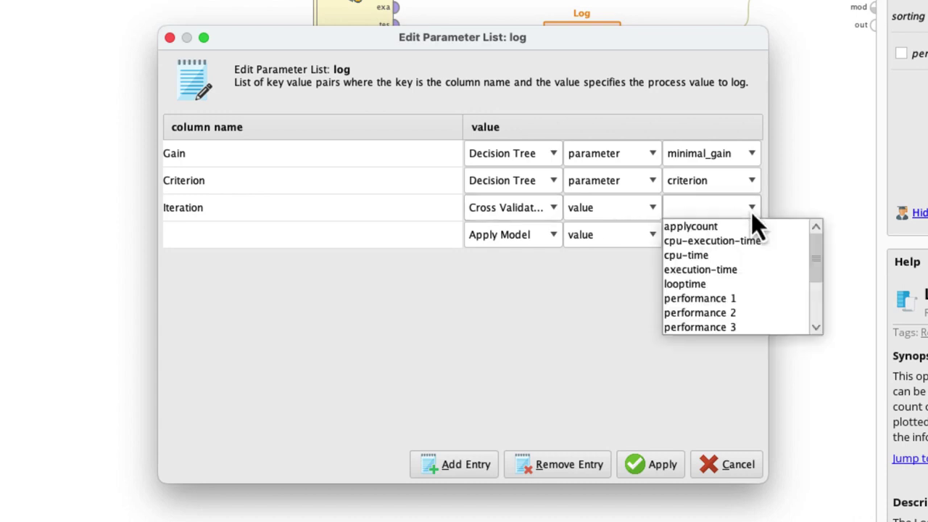
pyautogui.click(752, 226)
# - Name the fourth log column 'Performance', logging Cross Validation's performance main criterion
pyautogui.click(428, 234)
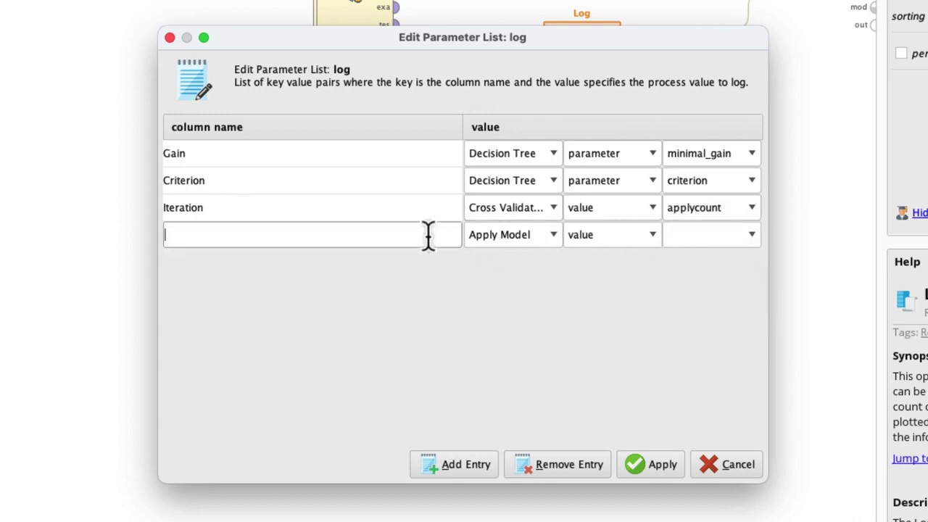
pyautogui.write('Performance')
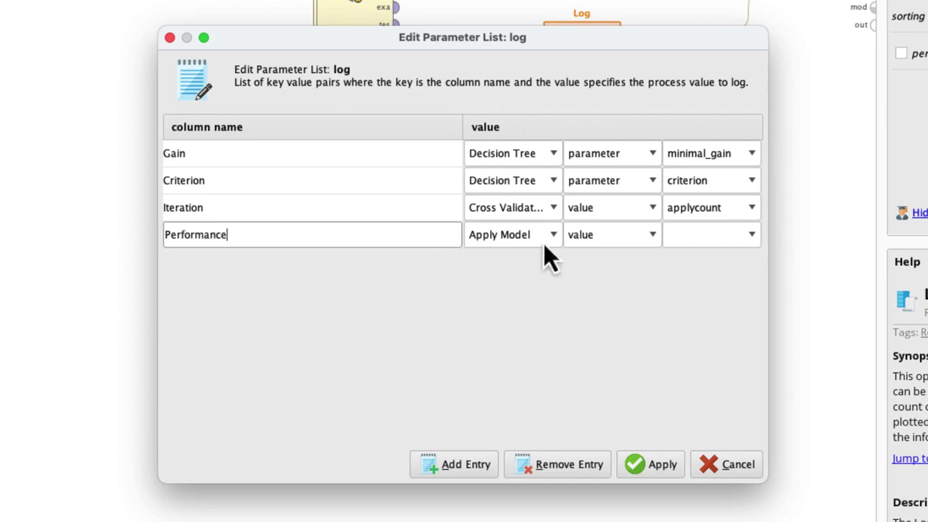
pyautogui.click(552, 236)
pyautogui.click(557, 281)
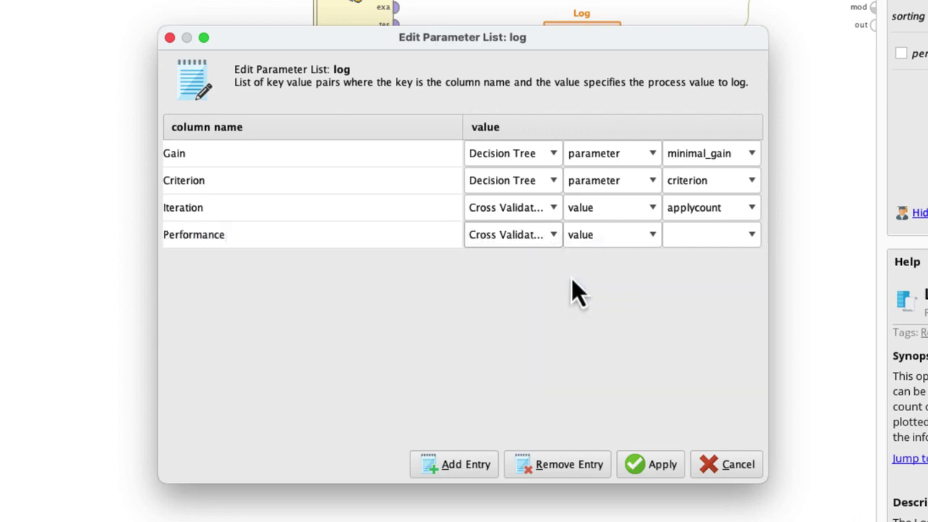
pyautogui.click(755, 237)
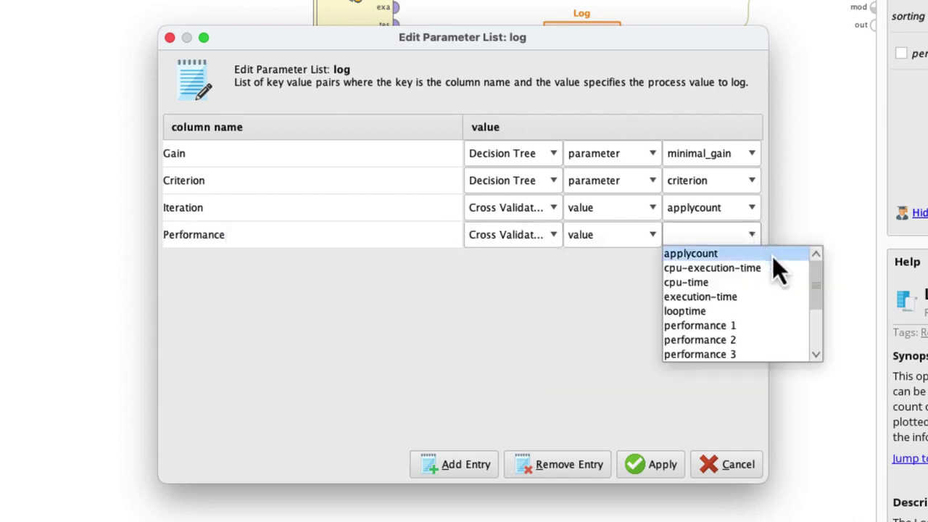
pyautogui.moveTo(816, 296); pyautogui.dragTo(816, 310)
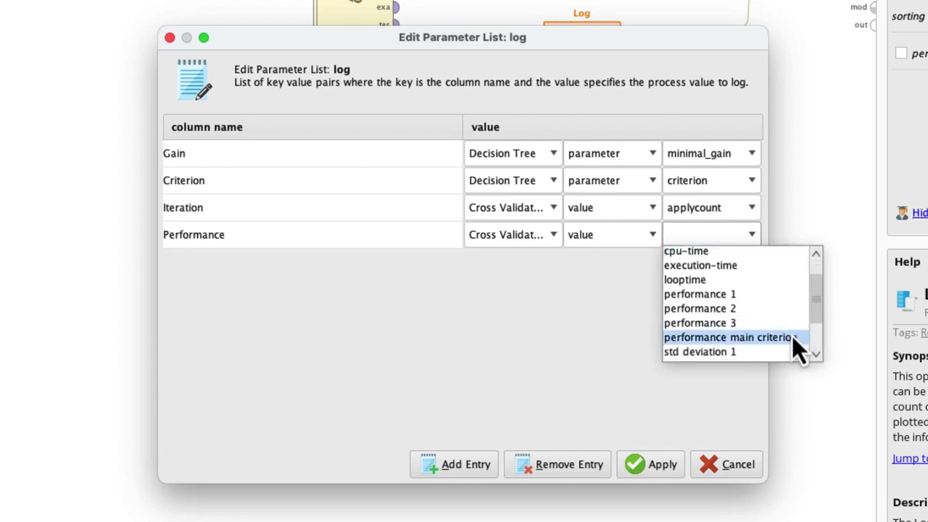
pyautogui.click(791, 336)
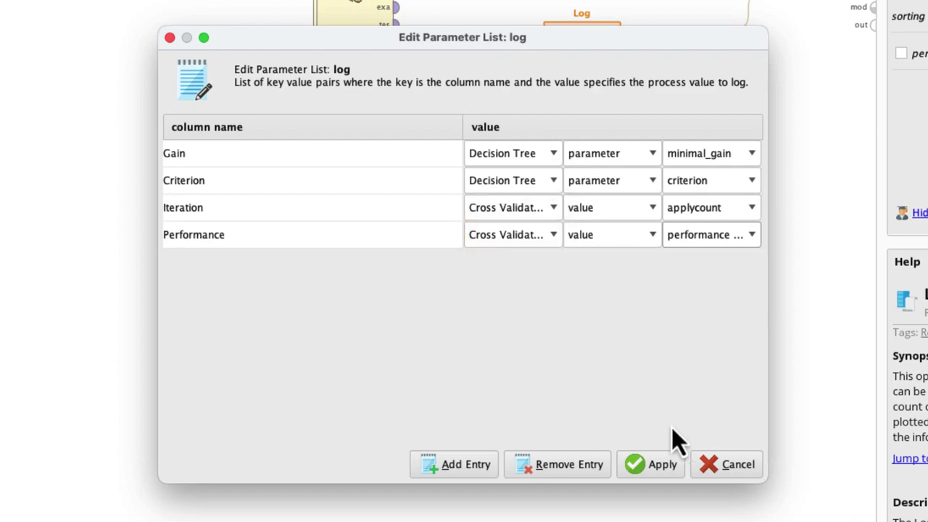
# - Apply the four log entries and run the process, finding accuracy with minimal gain 0.0892 best
pyautogui.click(662, 464)
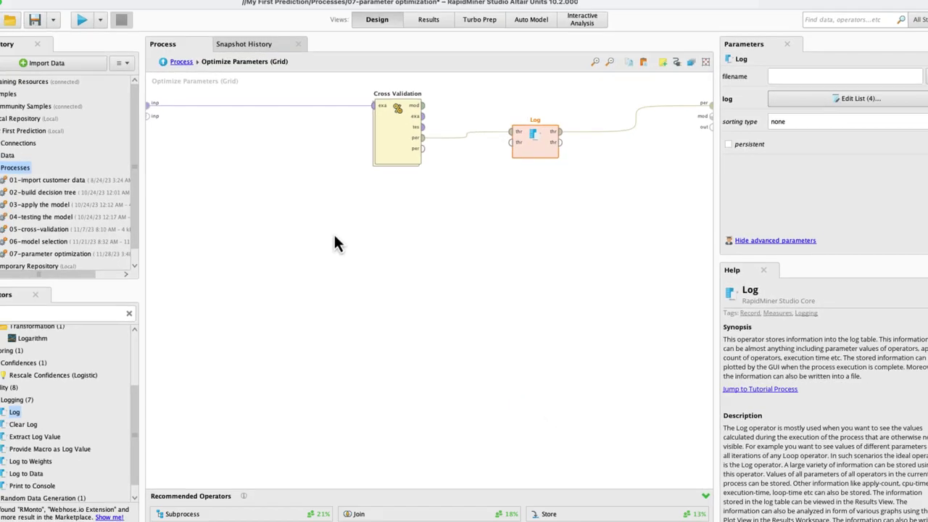
pyautogui.click(78, 21)
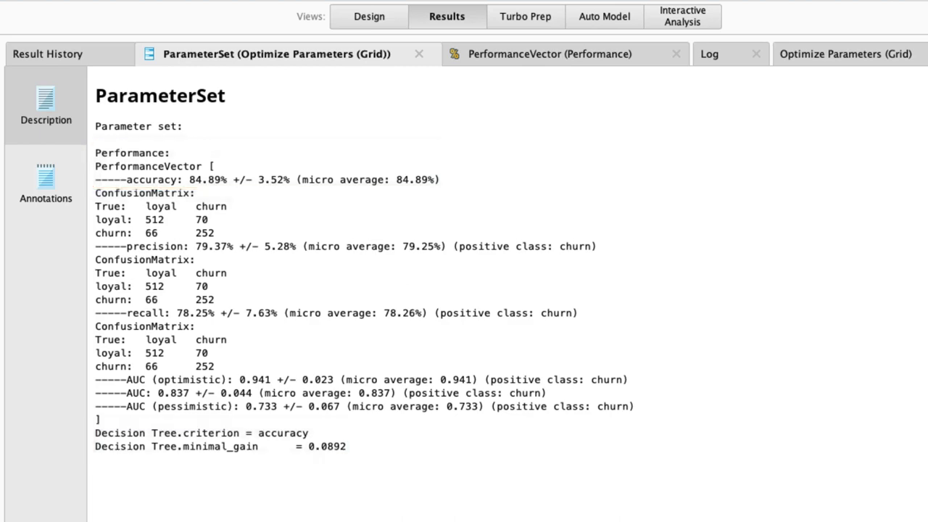
# - Plot the Iteration-sorted log as Gain vs Performance coloured by Criterion, zoomed on the top cluster
pyautogui.click(714, 56)
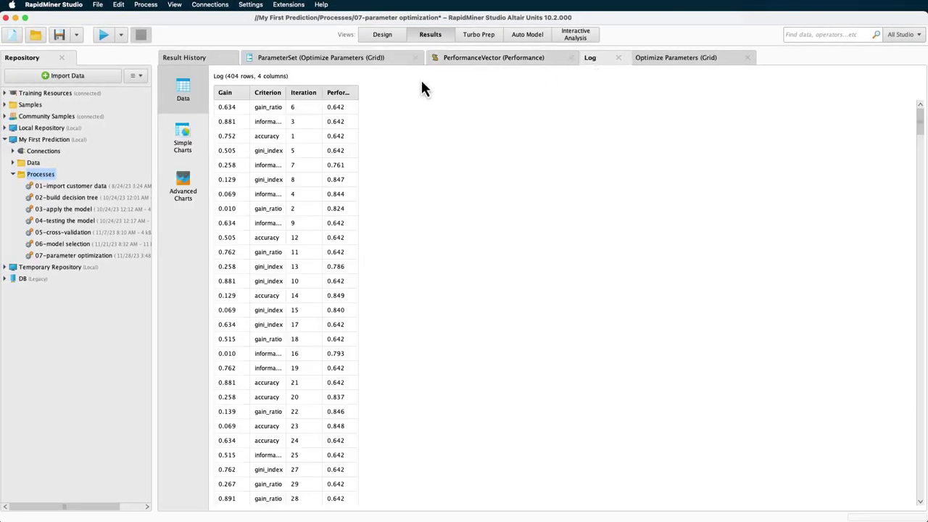
pyautogui.click(305, 95)
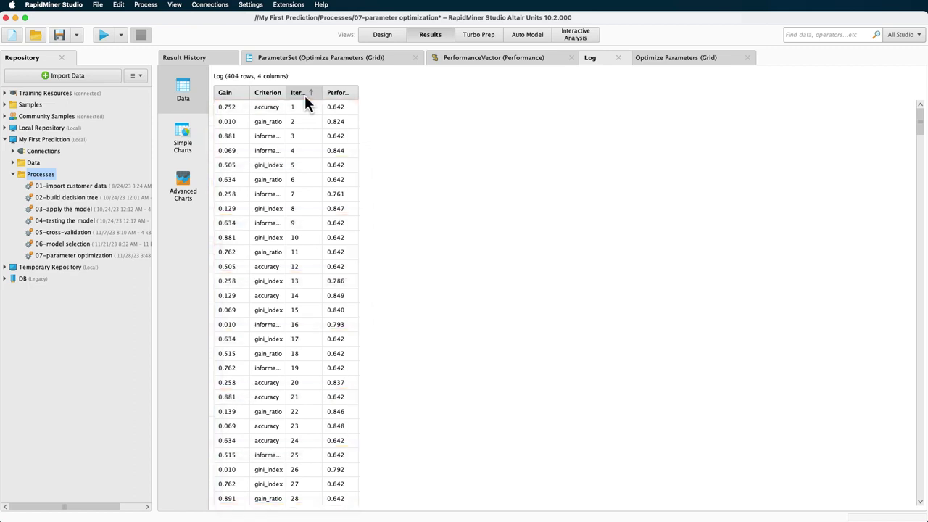
pyautogui.click(194, 140)
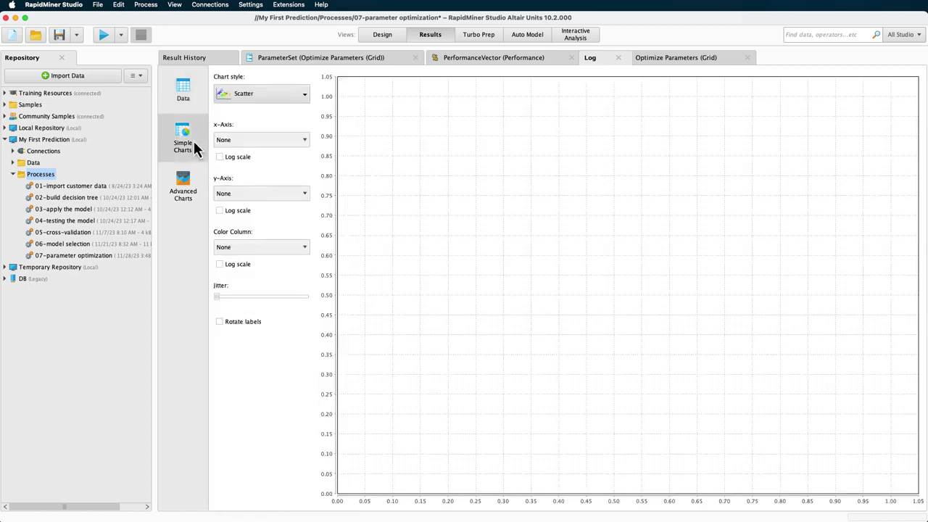
pyautogui.click(232, 138)
pyautogui.click(242, 156)
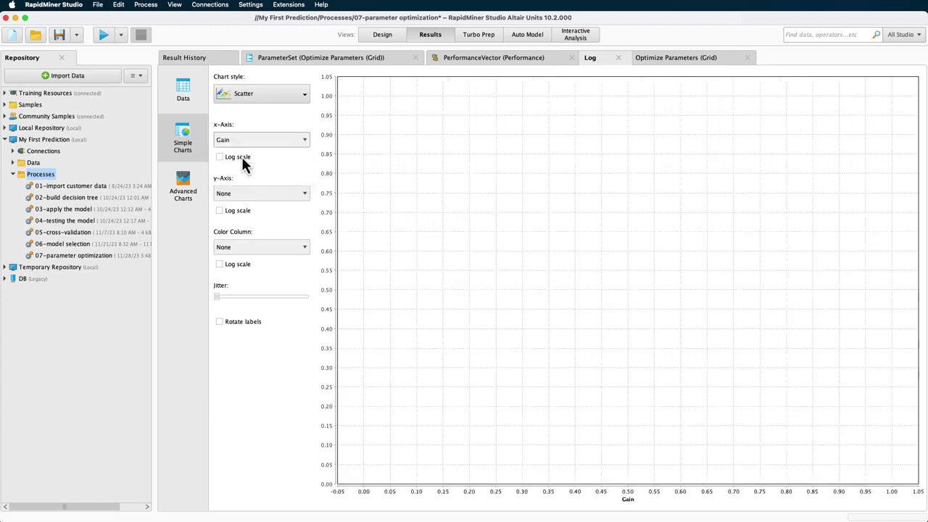
pyautogui.click(258, 191)
pyautogui.click(258, 237)
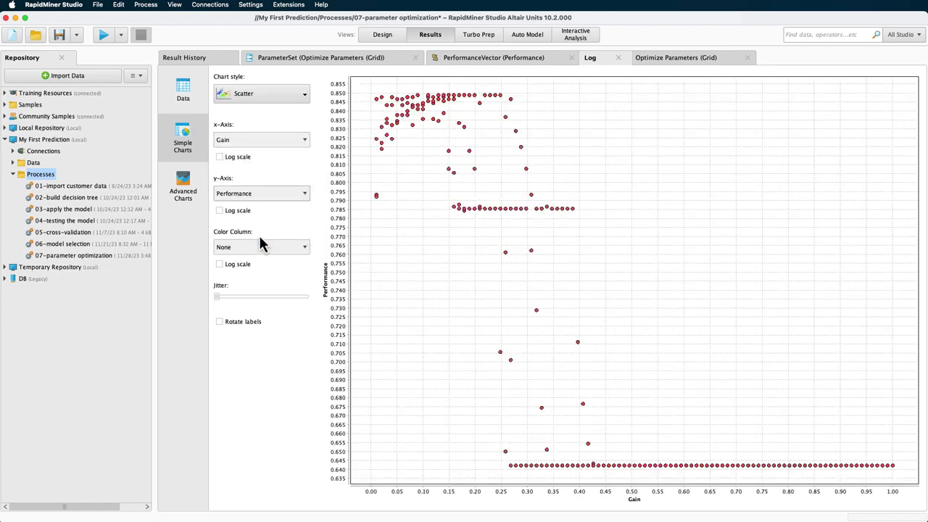
pyautogui.click(269, 246)
pyautogui.click(277, 273)
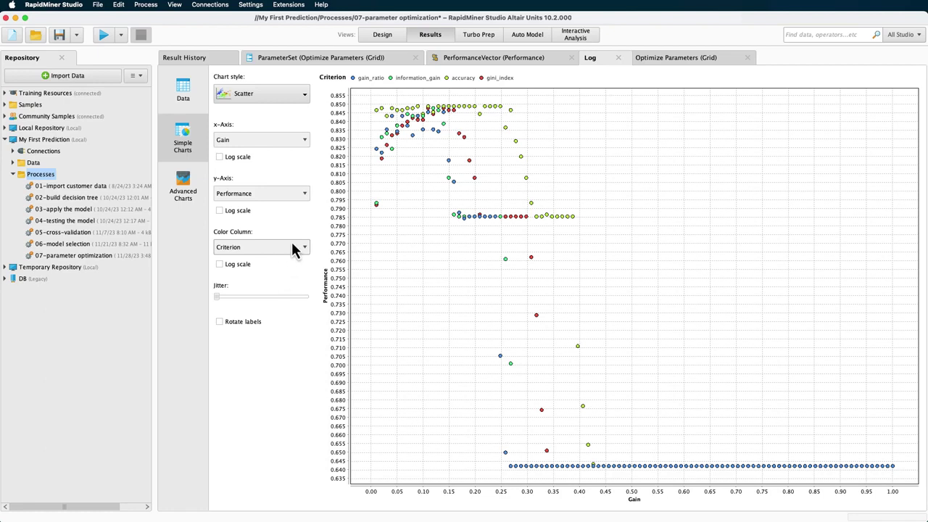
pyautogui.moveTo(357, 98); pyautogui.dragTo(543, 172)
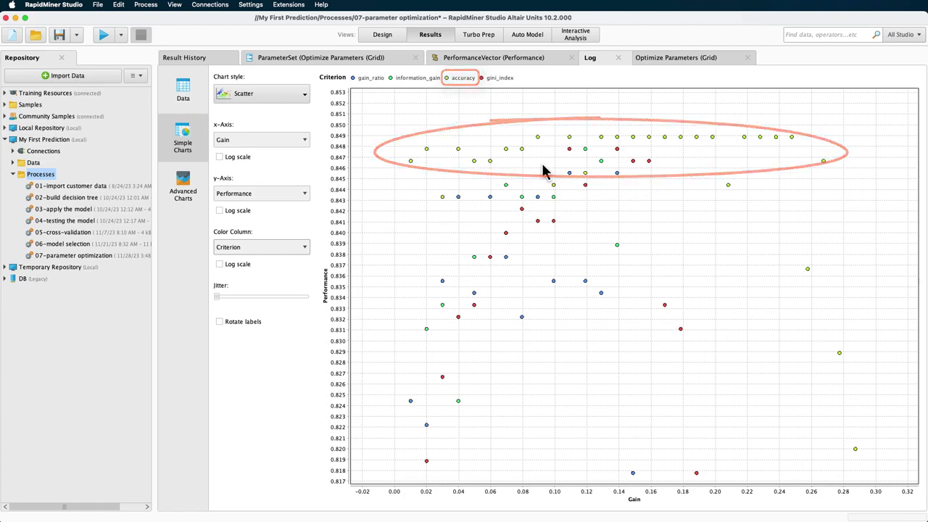
# - Show the Optimize Parameters (Grid) results table with all 404 parameter combinations and metrics
pyautogui.click(705, 66)
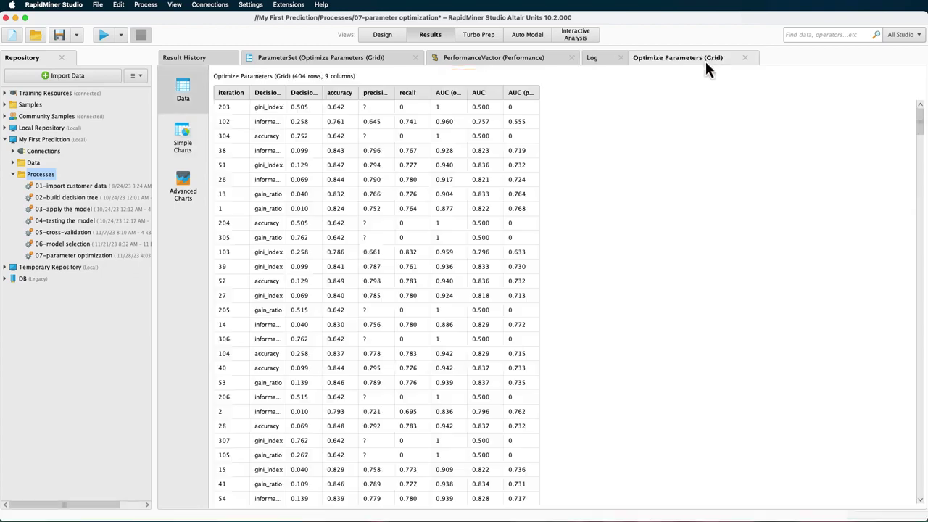